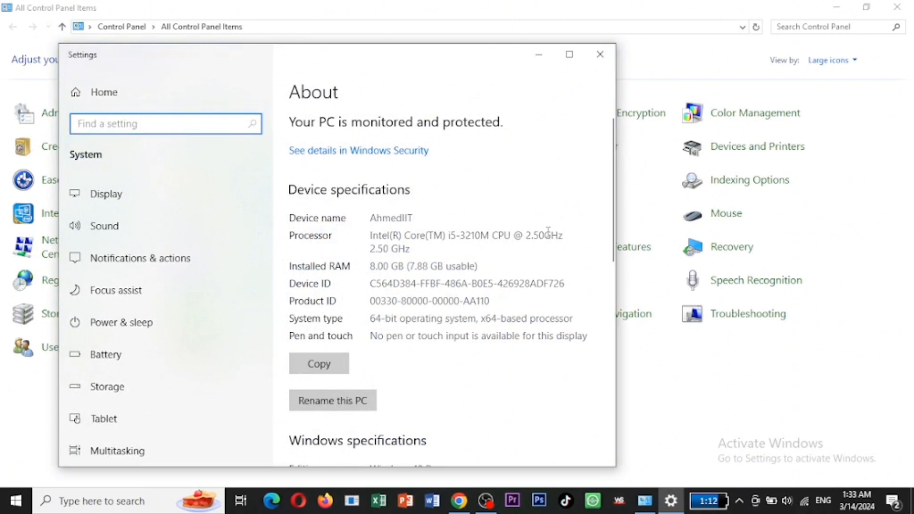
Examine the processor, installed RAM and system type in the device specifications on the About page.
left_click_drag(420, 252, 361, 234)
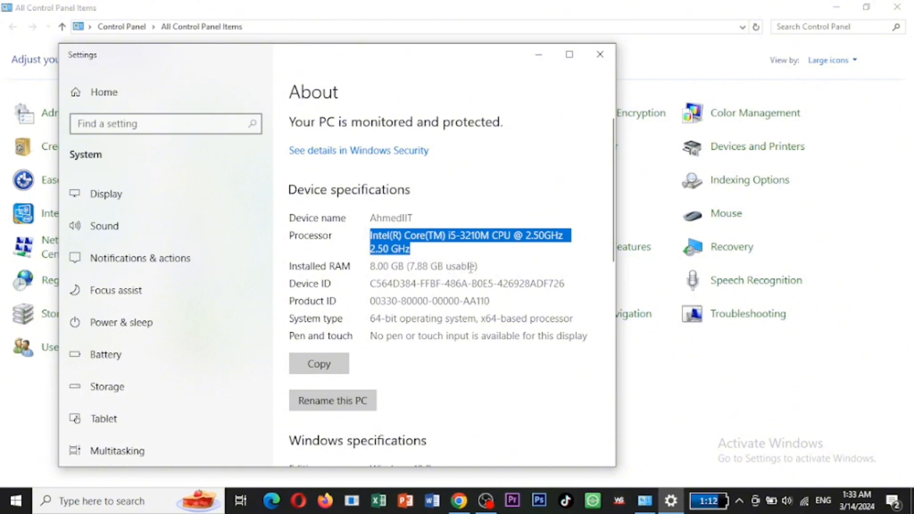
left_click_drag(480, 266, 369, 268)
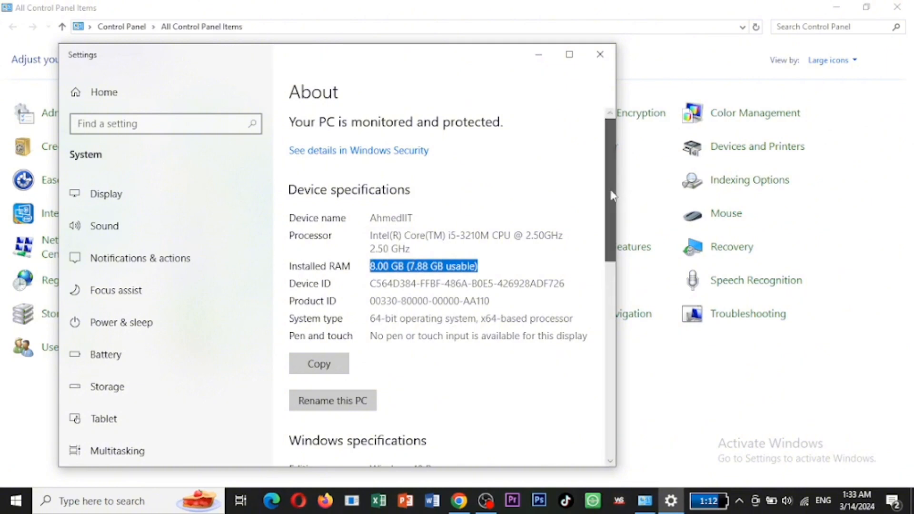
left_click_drag(611, 196, 606, 221)
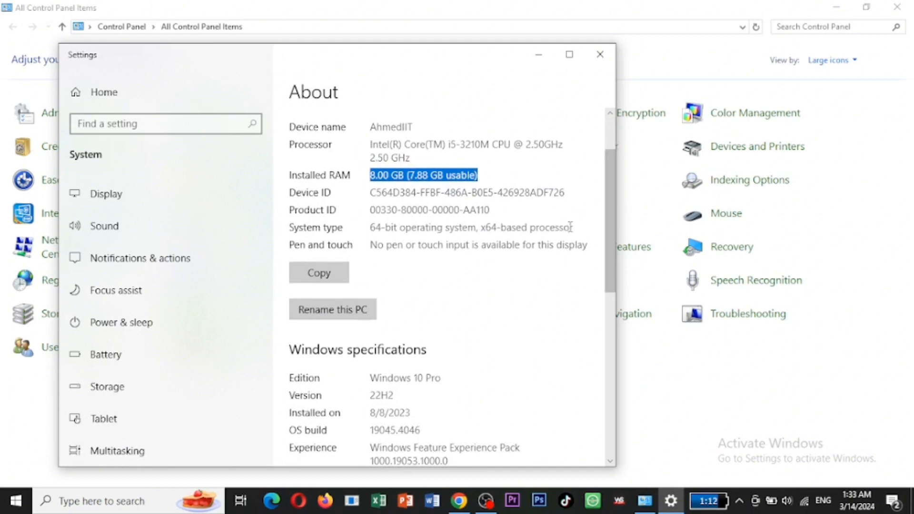
left_click_drag(569, 227, 364, 234)
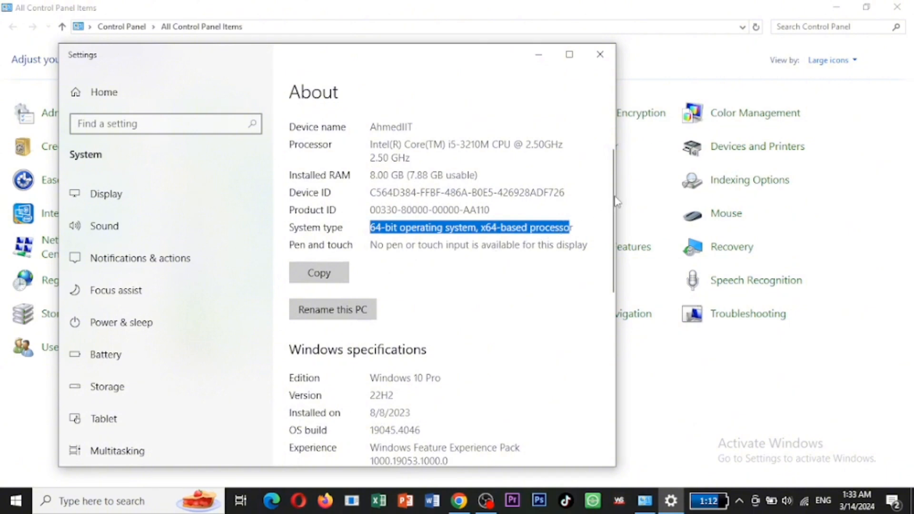
Examine the Windows edition and installation date in the Windows specifications, and close the Settings window.
left_click_drag(615, 202, 595, 244)
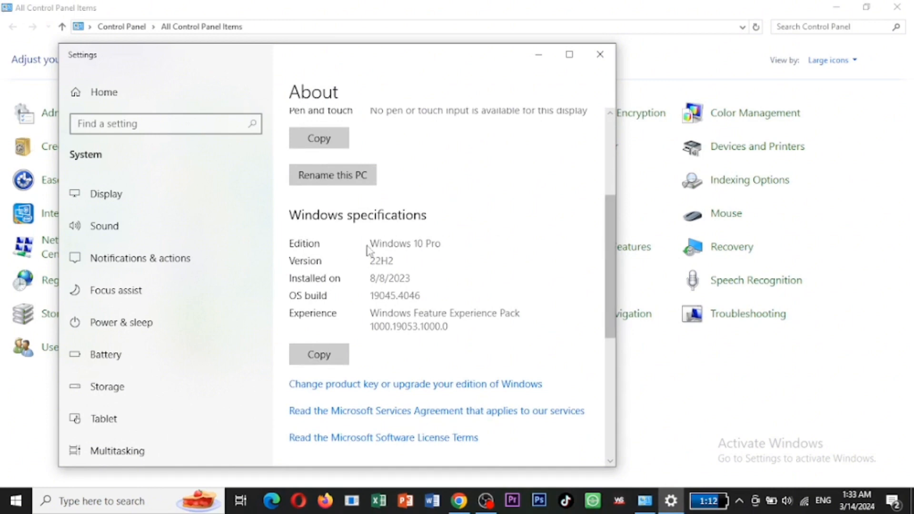
left_click_drag(372, 243, 453, 243)
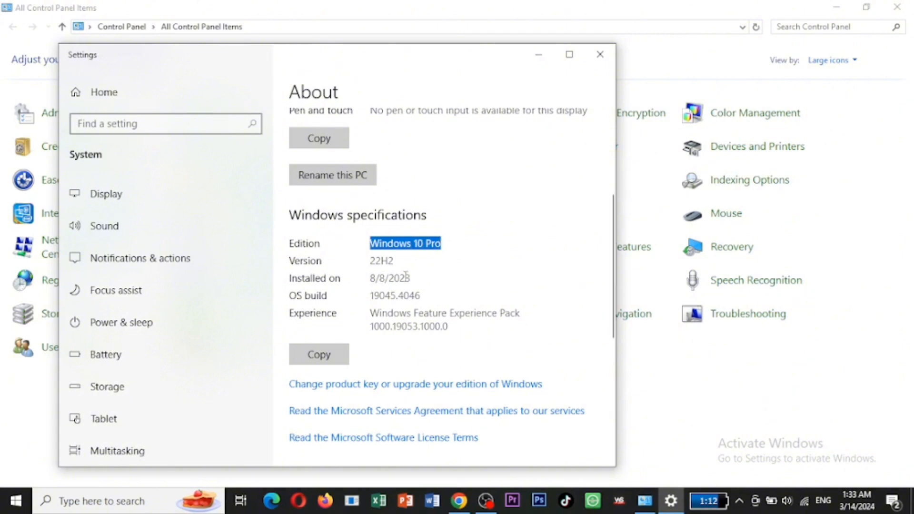
left_click_drag(416, 276, 369, 276)
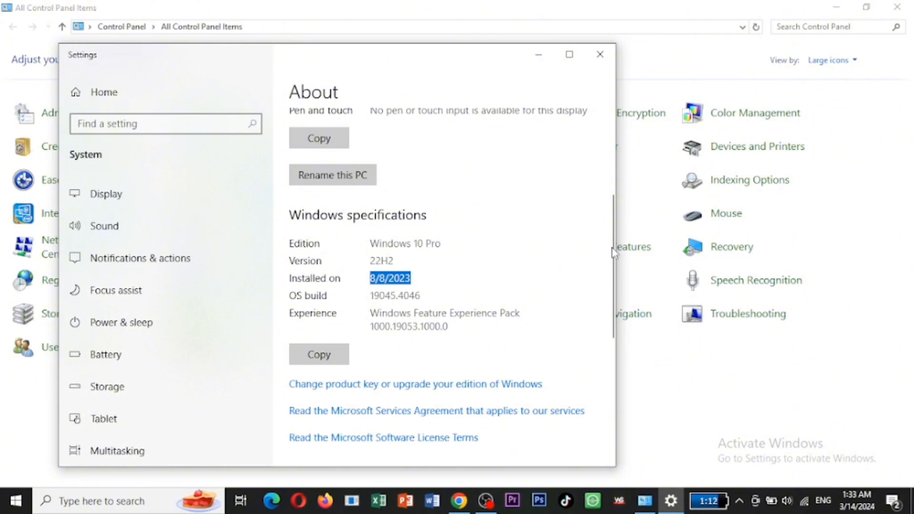
left_click_drag(614, 252, 613, 155)
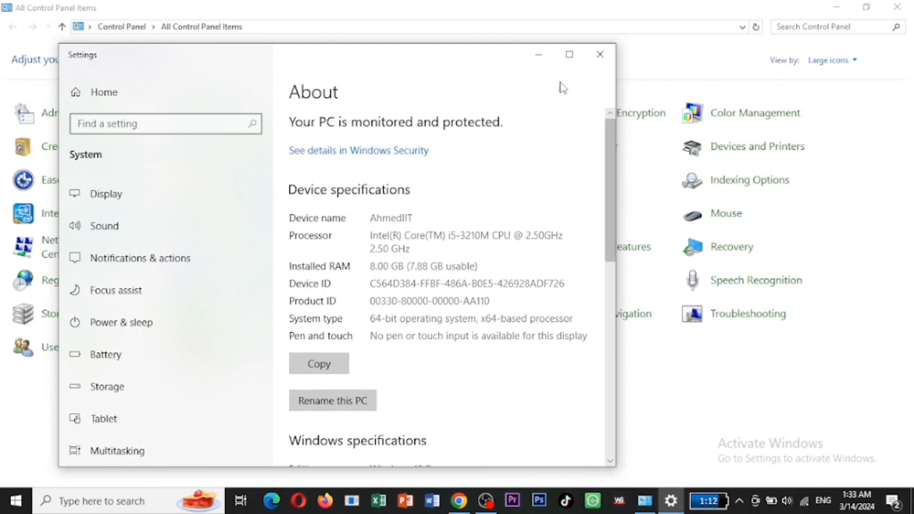
left_click(596, 55)
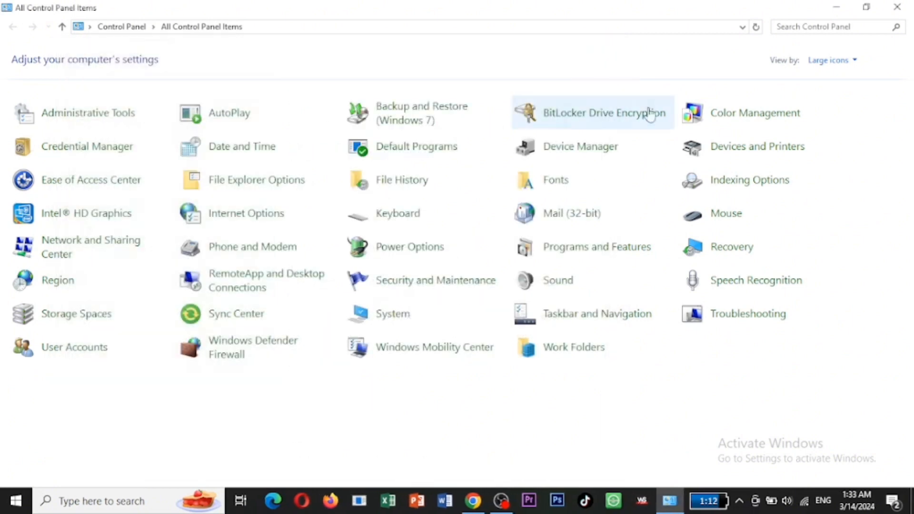
Open the mouse properties and try out switching the primary and secondary buttons, leaving the option off.
left_click(725, 214)
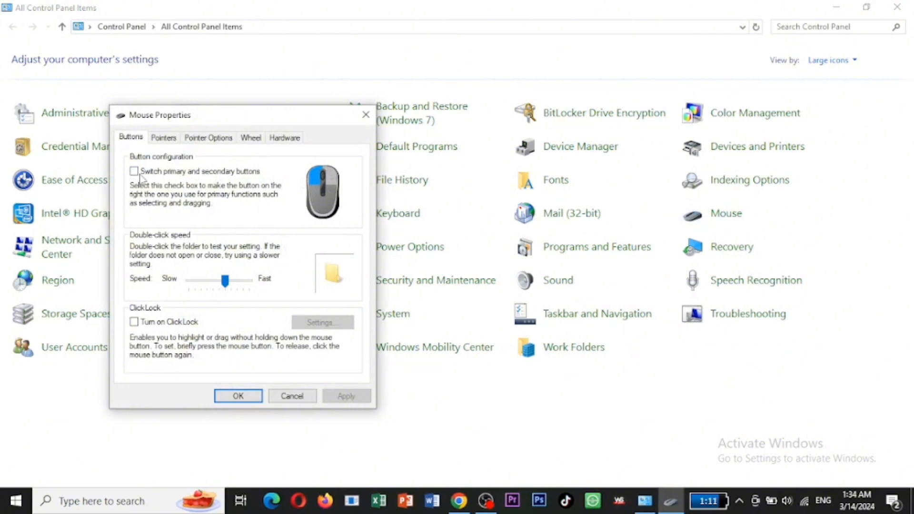
left_click(135, 172)
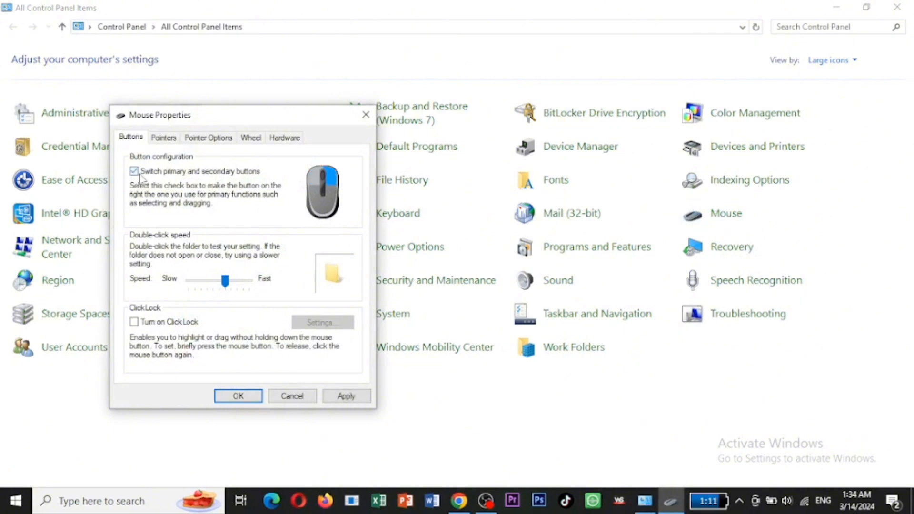
left_click(140, 176)
left_click(140, 177)
left_click(140, 177)
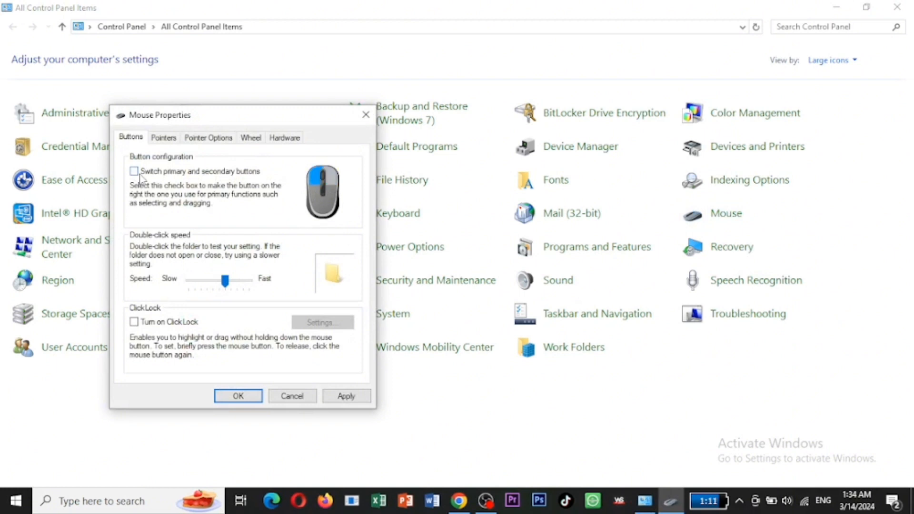
Change the Normal Select pointer to the aero_link cursor and apply it.
left_click(166, 138)
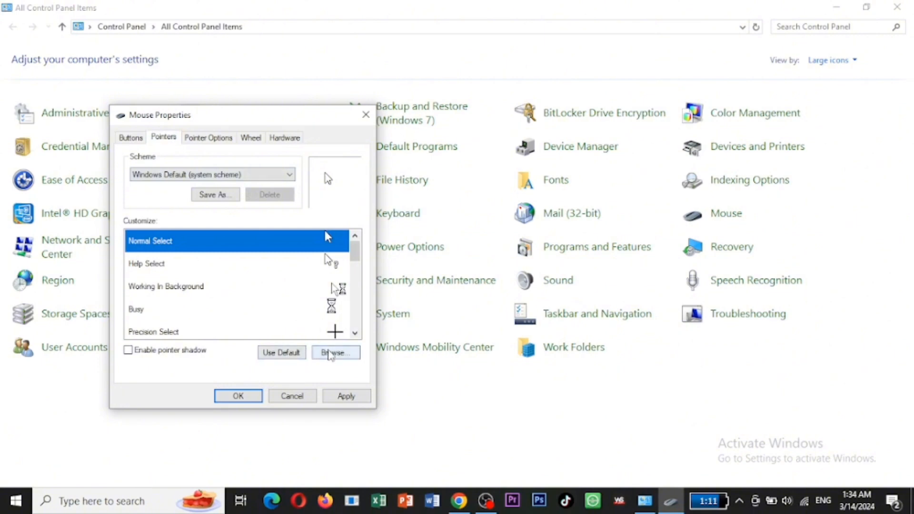
left_click(329, 353)
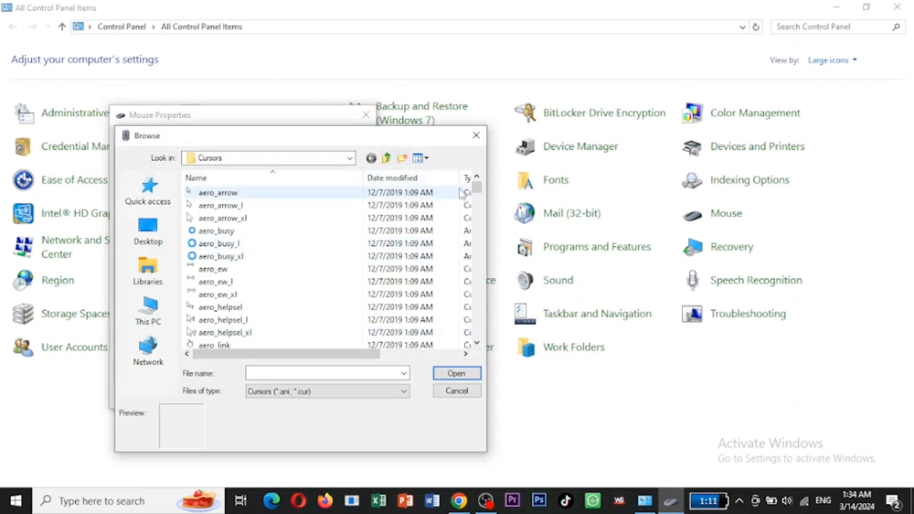
mouse_move(477, 195)
left_mouse_down()
mouse_move(478, 204)
mouse_move(476, 192)
left_mouse_up()
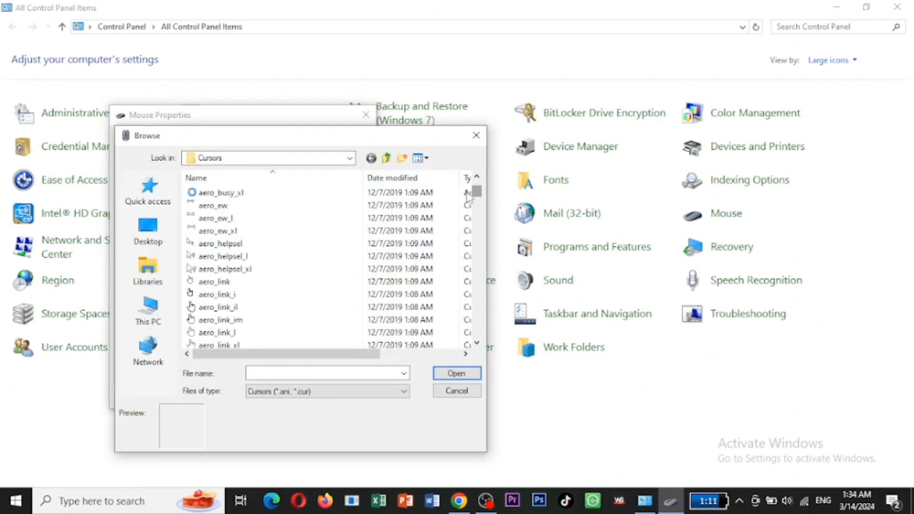
left_click(242, 284)
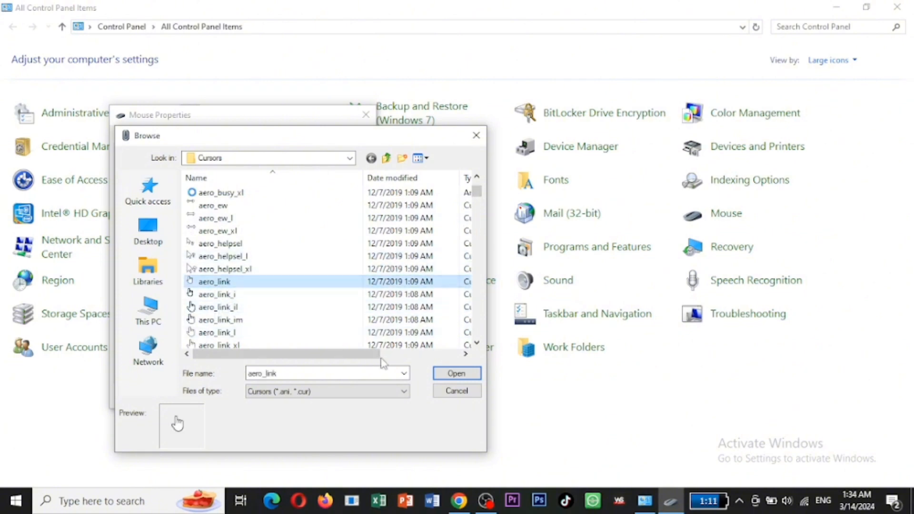
left_click(444, 379)
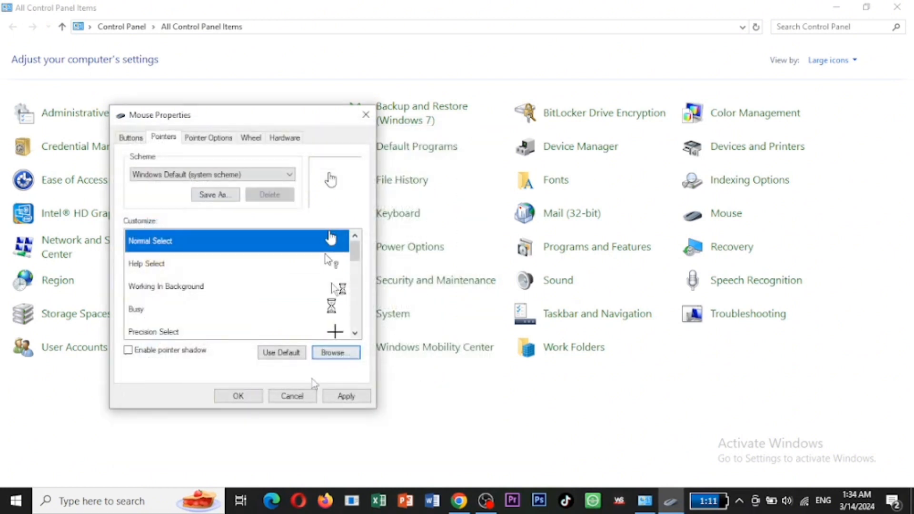
left_click(341, 397)
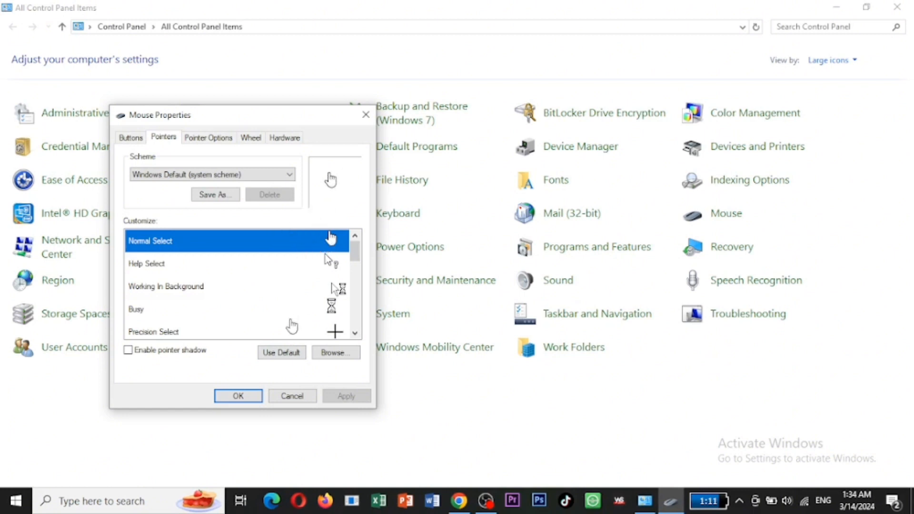
Restore the default cursor for the Normal Select pointer and apply it.
left_click(285, 353)
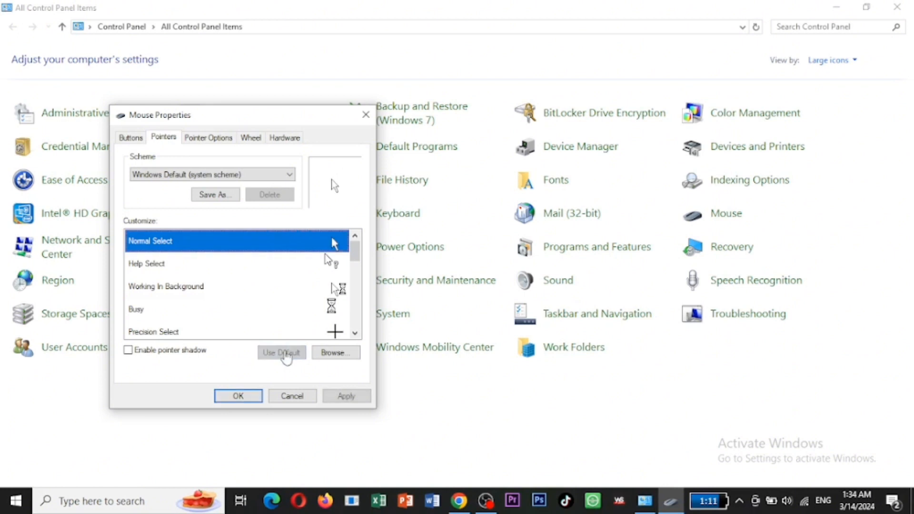
left_click(341, 396)
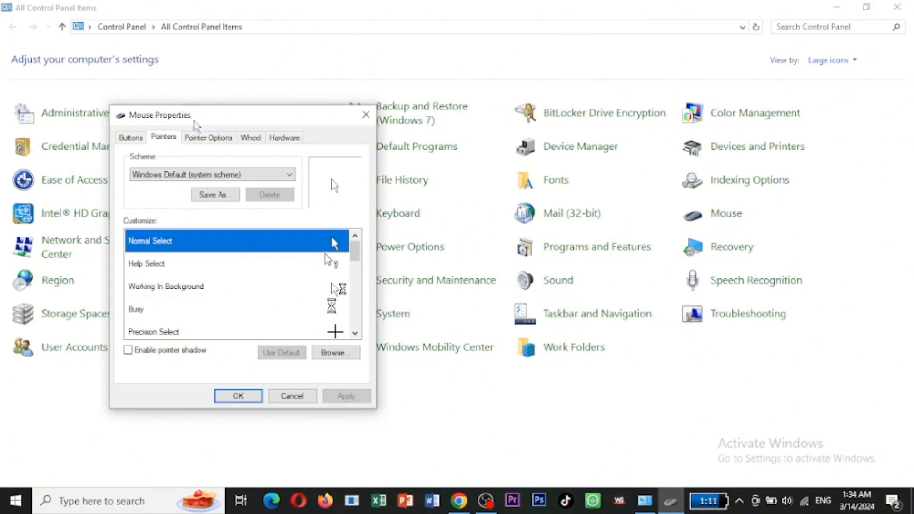
Try a medium pointer speed in the pointer options, and set it about two notches below the fastest.
left_click(198, 139)
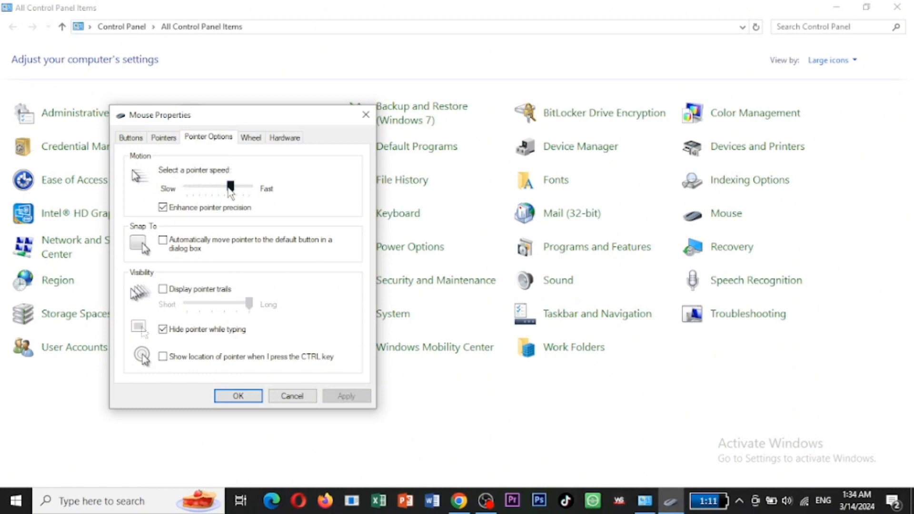
left_click_drag(228, 189, 218, 189)
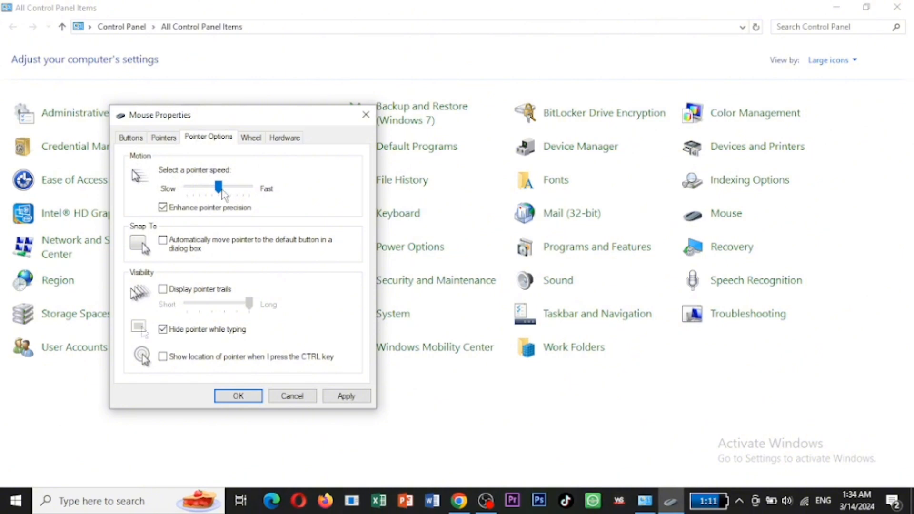
left_click_drag(219, 188, 240, 190)
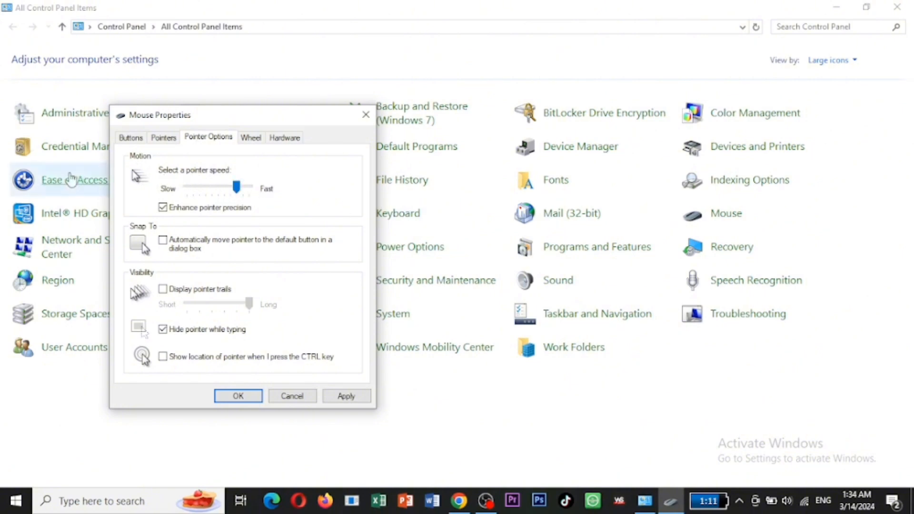
Try out pointer trails, turn them back off, and apply the mouse settings and close the dialog.
left_click(164, 289)
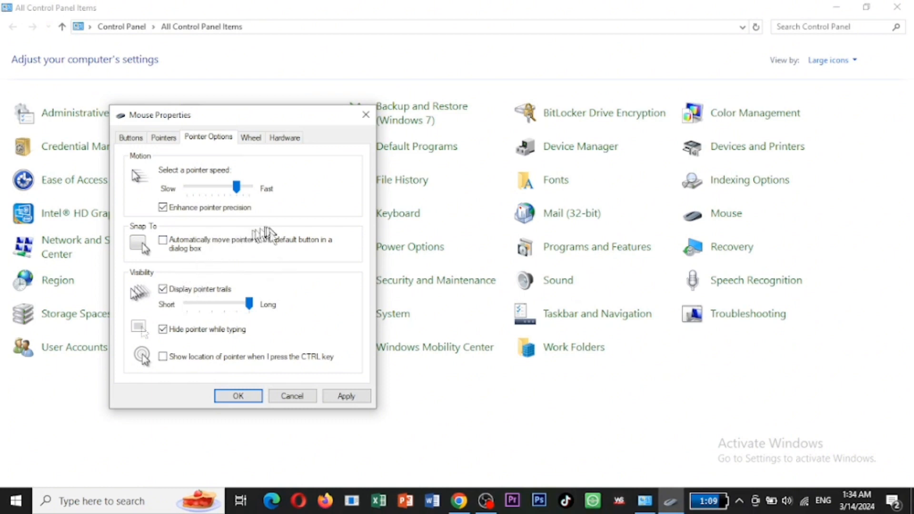
left_click(167, 291)
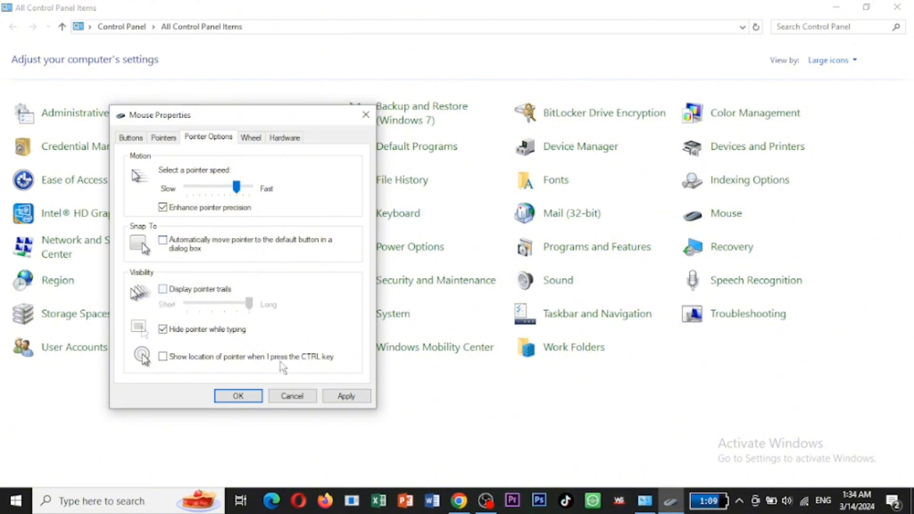
left_click(362, 401)
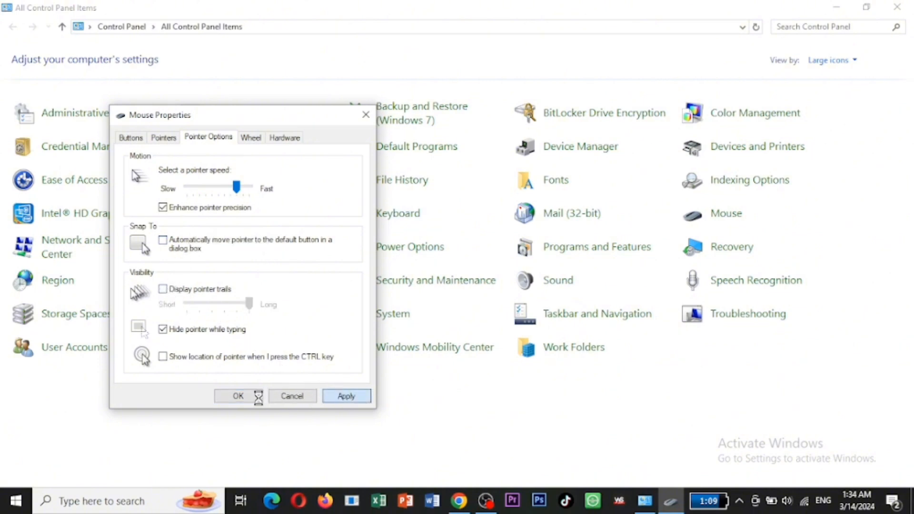
left_click(238, 396)
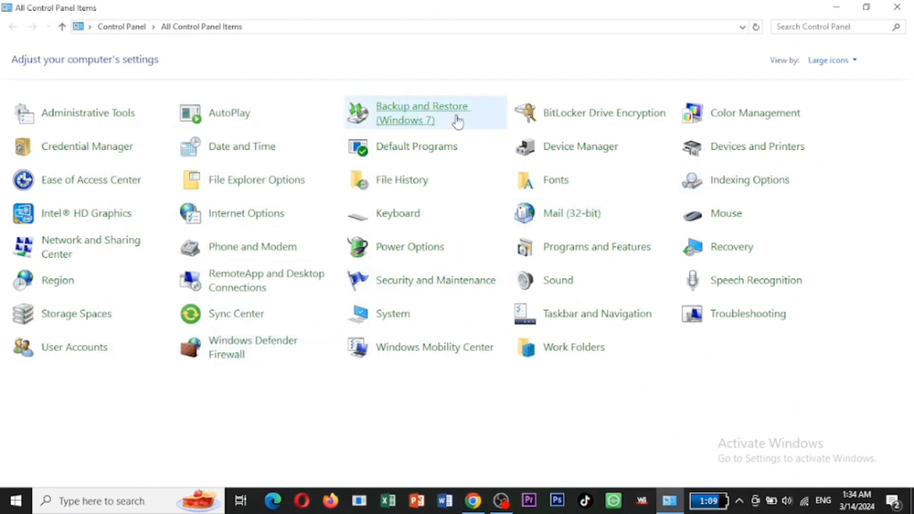
Open the keyboard properties, enter "we set typing speed here" in the repeat rate test field, and clear it.
left_click(397, 217)
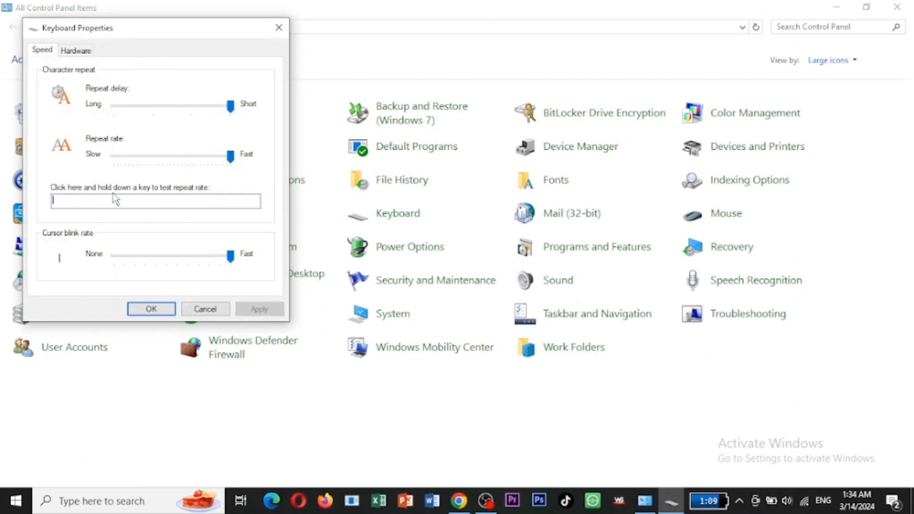
type("we set typing speed here")
left_click_drag(144, 200, 9, 200)
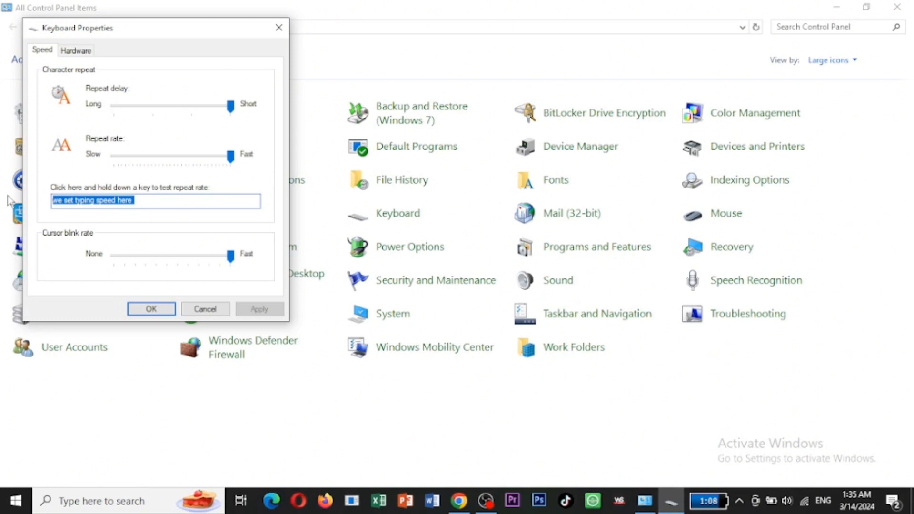
key("BackSpace")
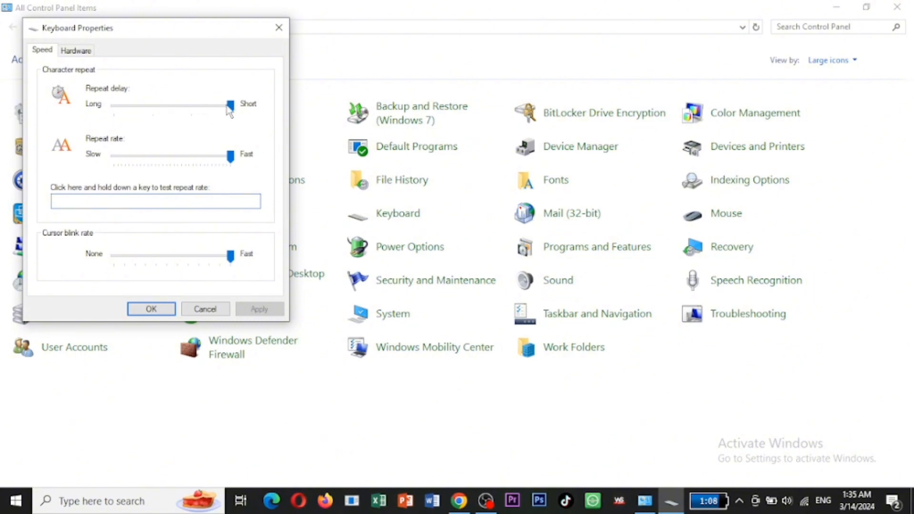
Set the keyboard's repeat delay to the longest and its repeat rate to the slowest, and apply.
left_click_drag(227, 107, 48, 119)
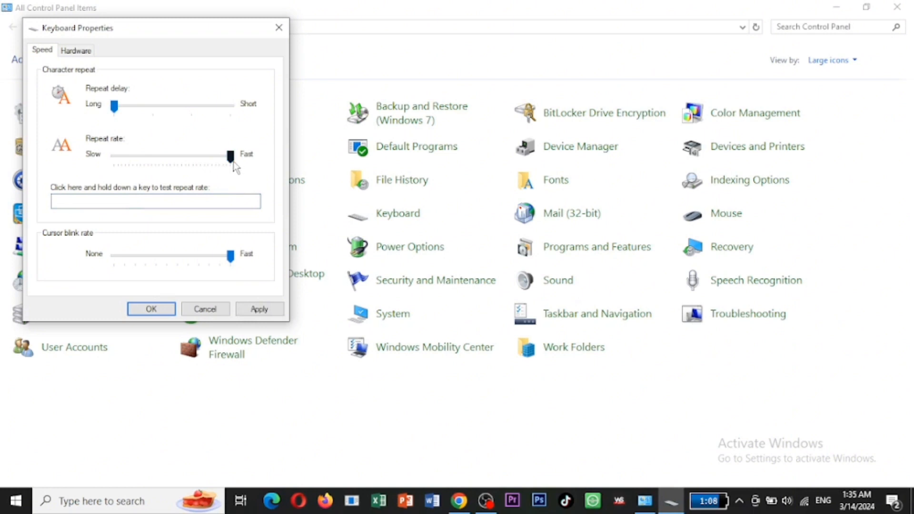
left_click_drag(233, 159, 71, 166)
left_click(260, 310)
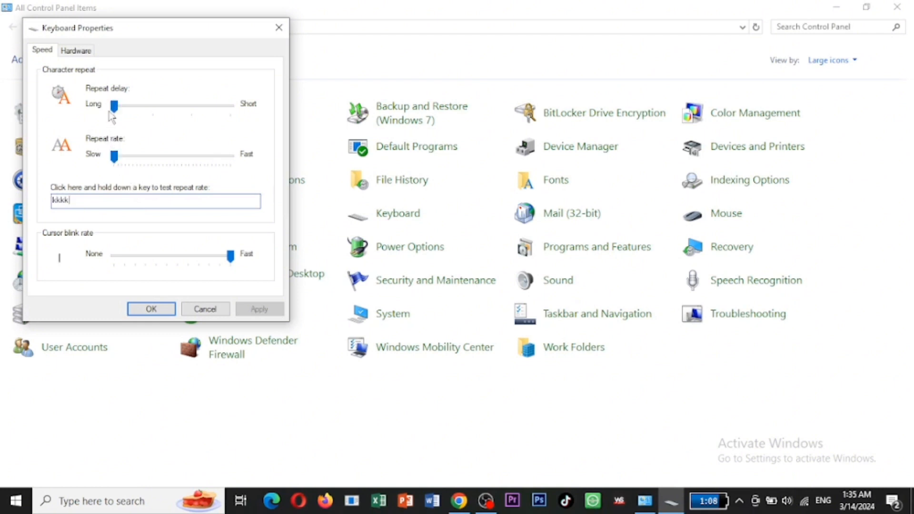
Set the keyboard's repeat delay to the shortest and its repeat rate to the fastest, and apply.
left_click_drag(113, 109, 301, 112)
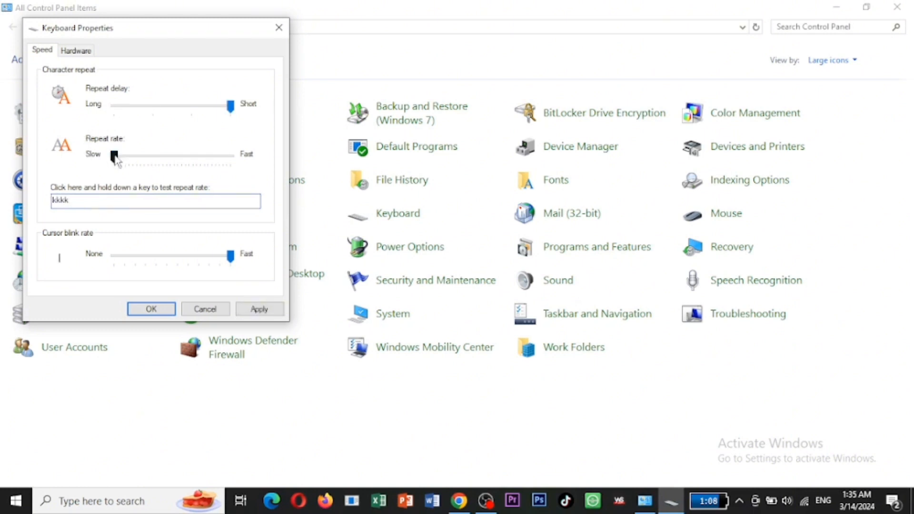
left_click_drag(116, 158, 278, 167)
left_click(259, 309)
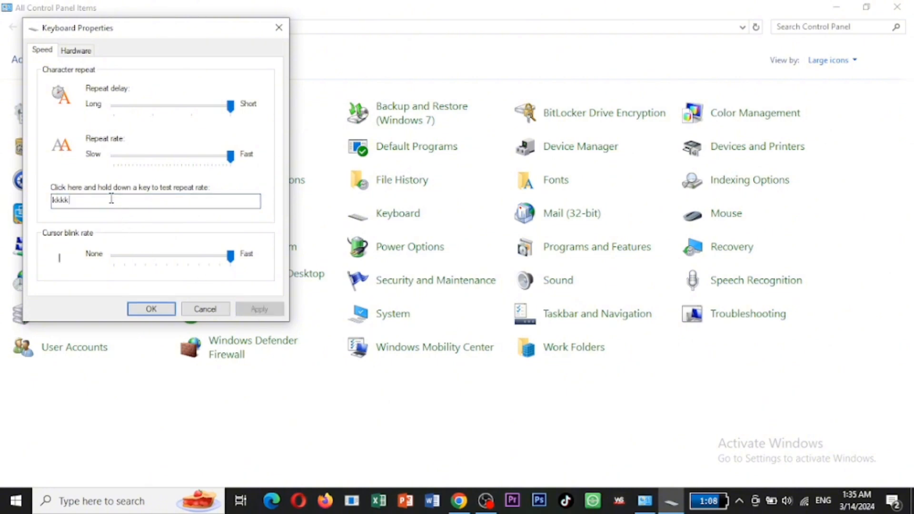
Test the repeat rate with a long run of the letter k in the test field, and clear the field.
type("kkkkkkkkkkkkkkkkkkkk")
key("BackSpace")
key("BackSpace")
key("BackSpace")
key("BackSpace")
key("BackSpace")
key("BackSpace")
key("BackSpace")
key("BackSpace")
key("BackSpace")
key("BackSpace")
key("BackSpace")
key("BackSpace")
key("BackSpace")
key("BackSpace")
key("BackSpace")
key("BackSpace")
key("BackSpace")
key("BackSpace")
key("BackSpace")
key("BackSpace")
Open WordPad through the Run dialog and move its window clear of the keyboard's cursor blink rate setting.
key("super+r")
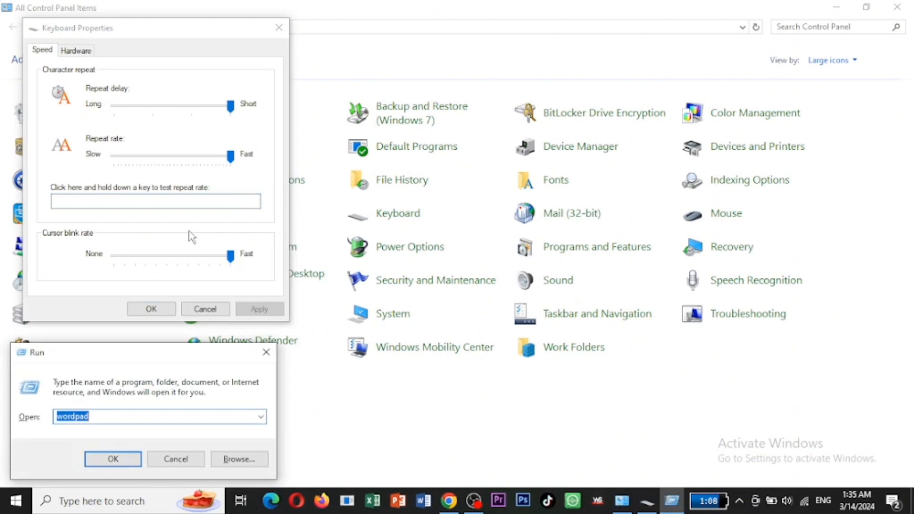
key("Escape")
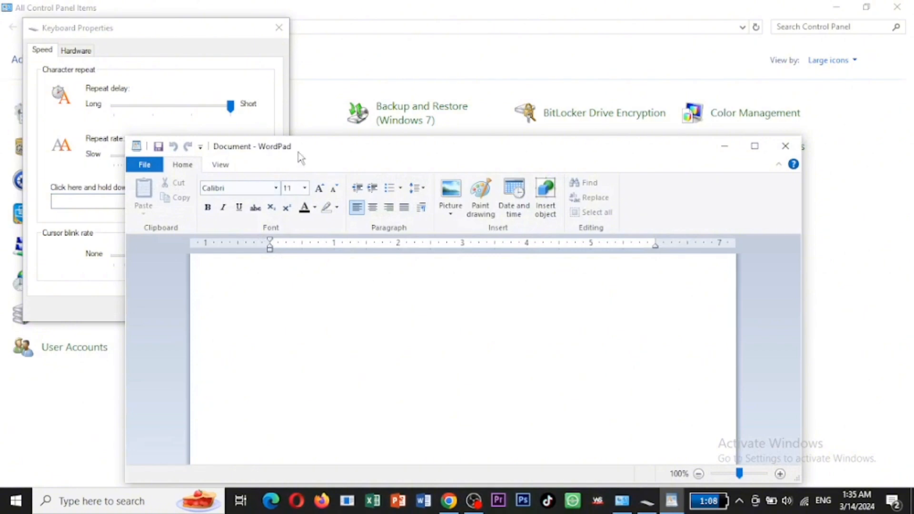
left_click_drag(299, 157, 442, 134)
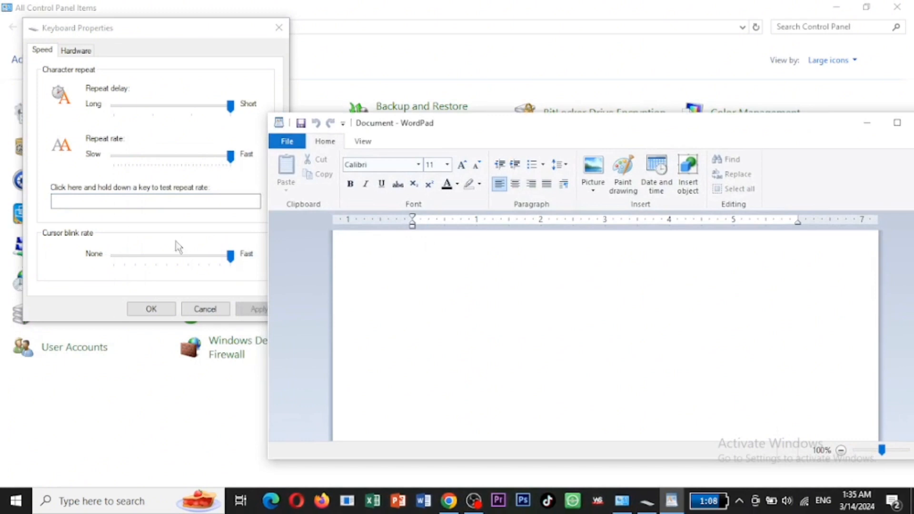
Try slower cursor blink rates down to none, set the rate to the fastest, and apply.
left_click(151, 260)
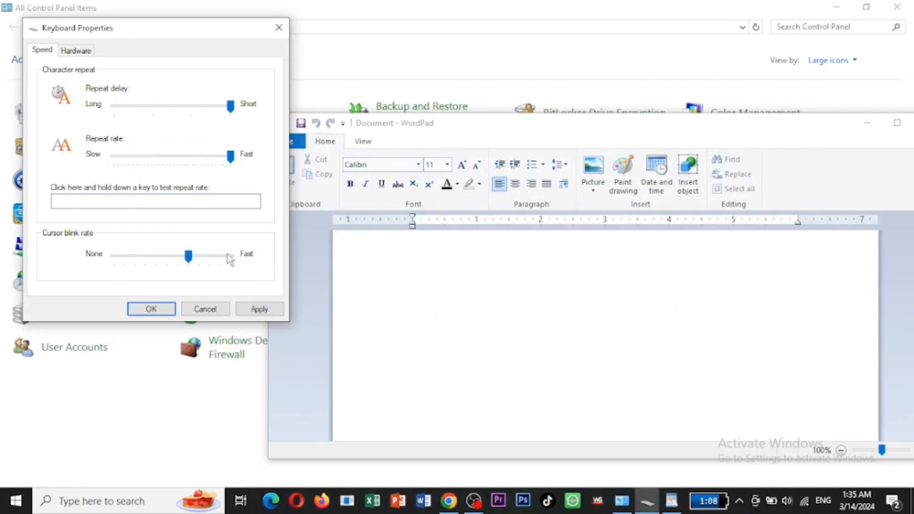
left_click_drag(187, 262, 85, 265)
left_click_drag(117, 259, 247, 263)
left_click(257, 308)
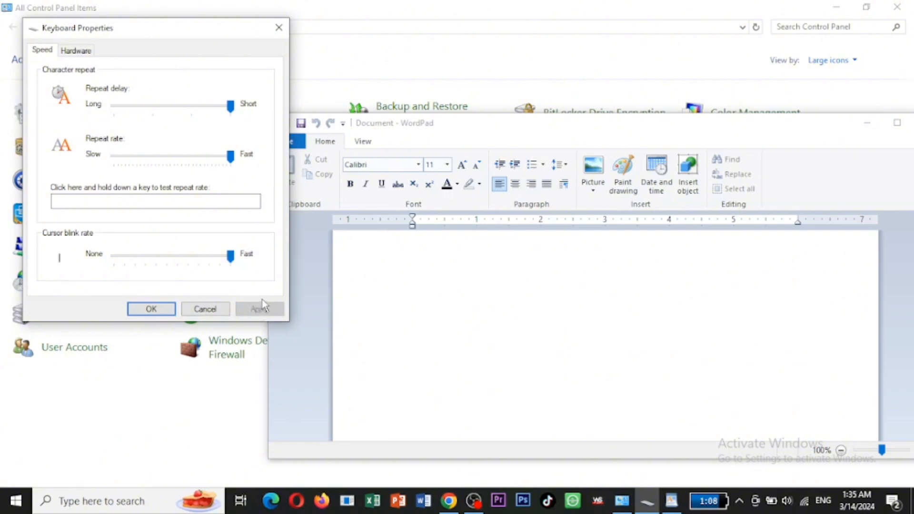
Check the cursor's blinking in the blank WordPad document, and close WordPad and the keyboard properties.
left_click(483, 285)
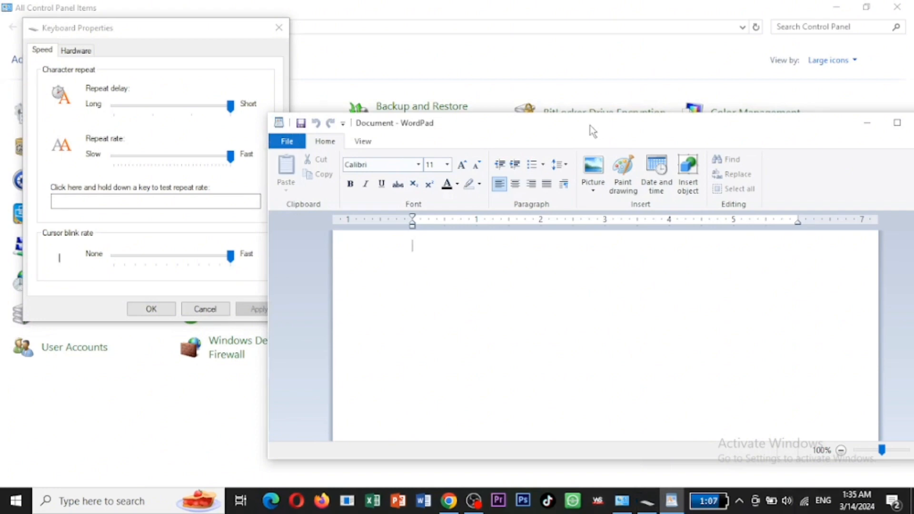
left_click_drag(590, 124, 369, 143)
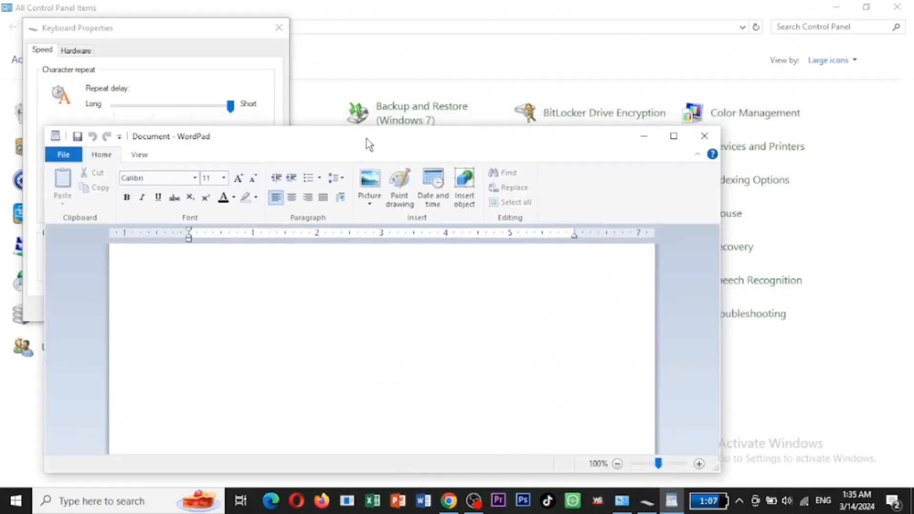
left_click(709, 142)
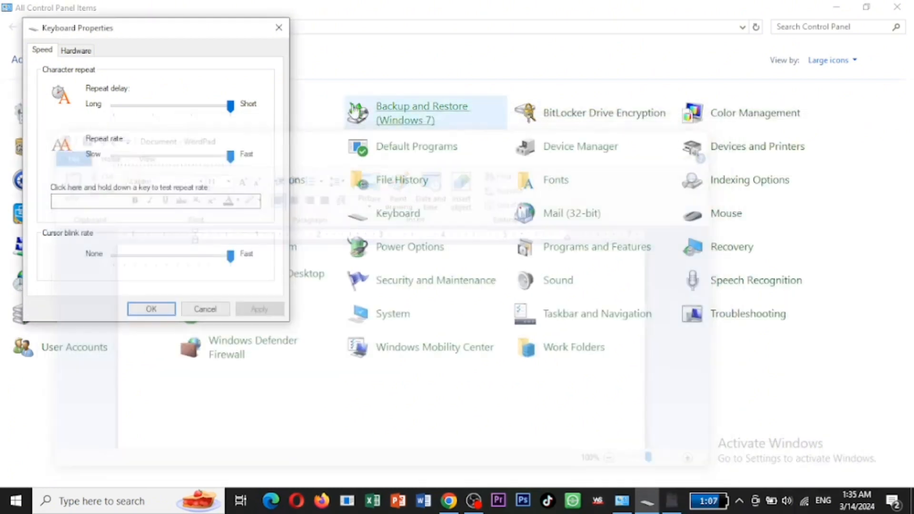
left_click(283, 33)
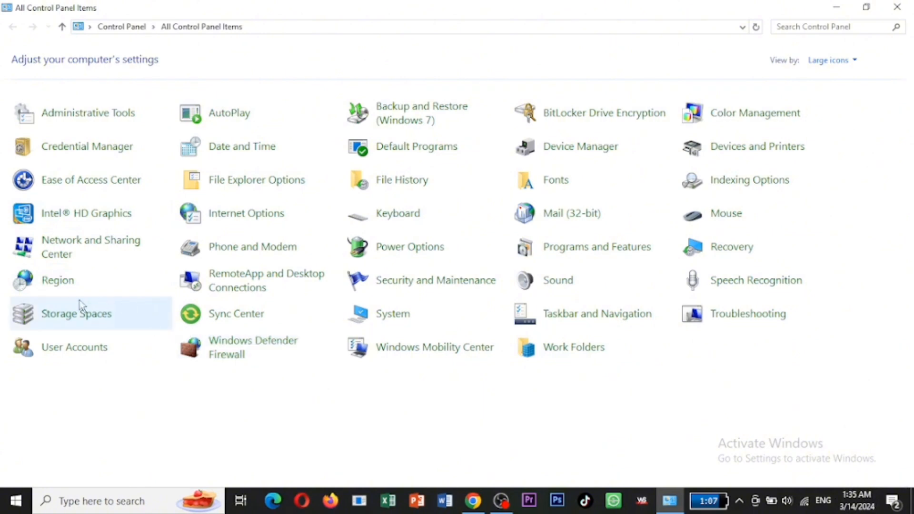
Open the Region settings and show the time formats in its additional settings.
left_click(58, 280)
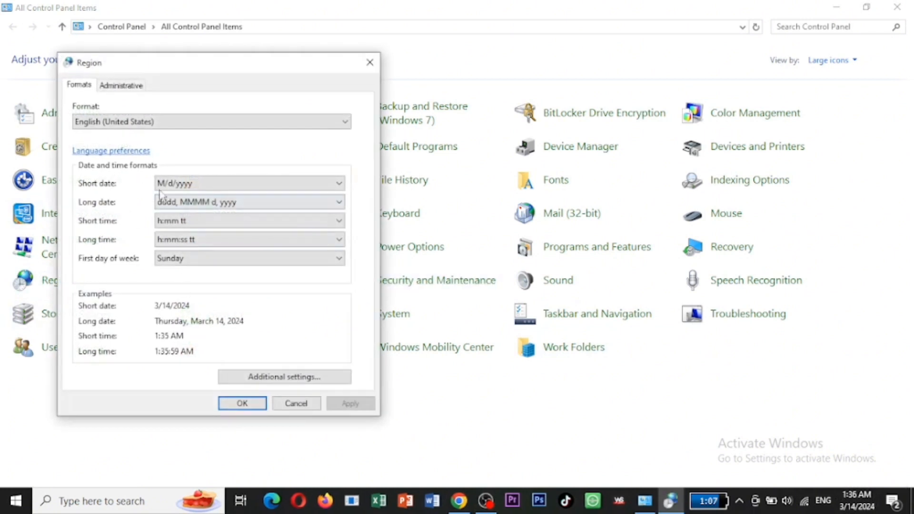
left_click(288, 376)
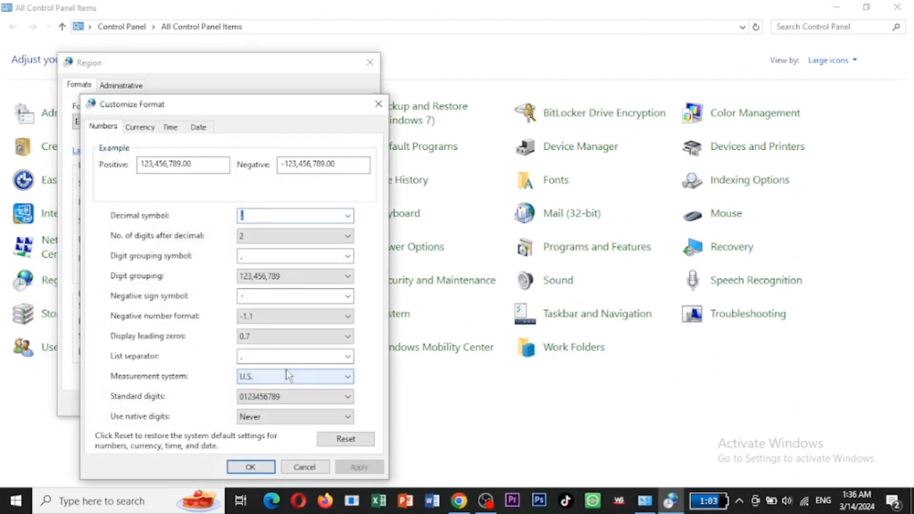
left_click(172, 129)
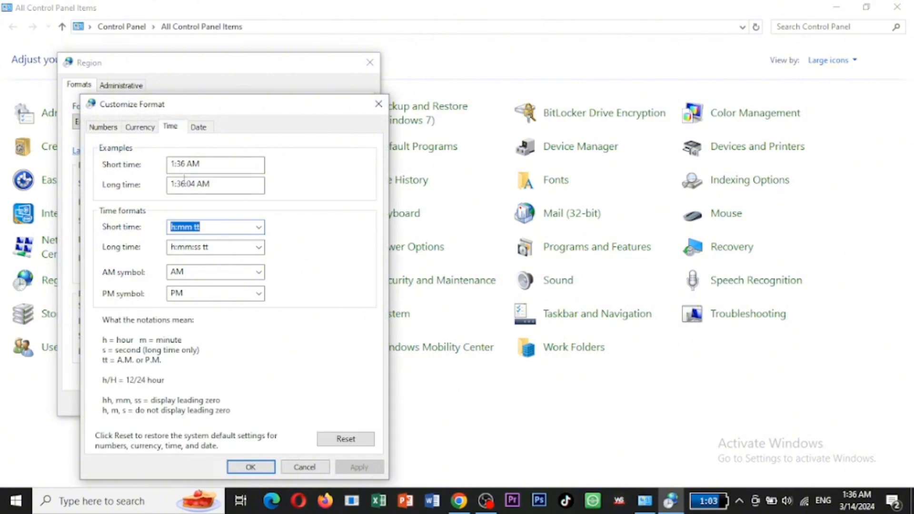
Examine the available choices for the AM symbol and the PM symbol in the time formats.
left_click(197, 293)
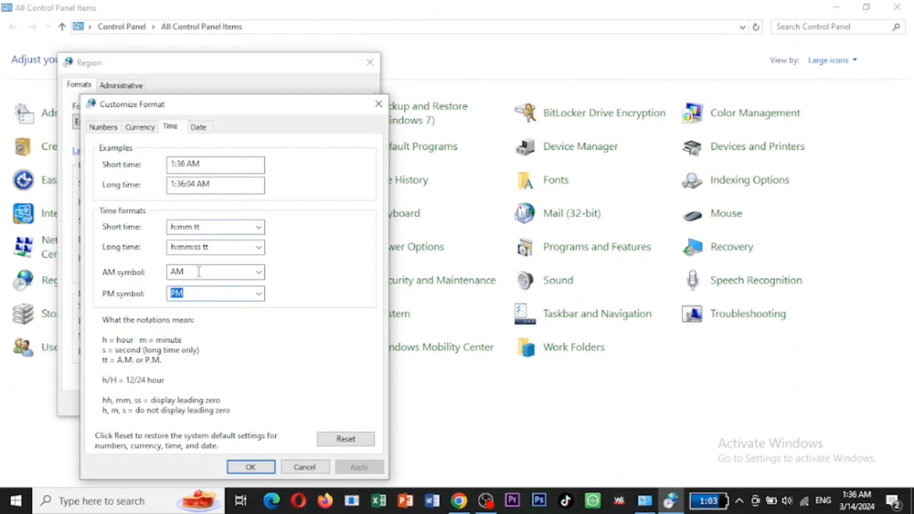
left_click(198, 271)
mouse_move(869, 500)
left_click(259, 273)
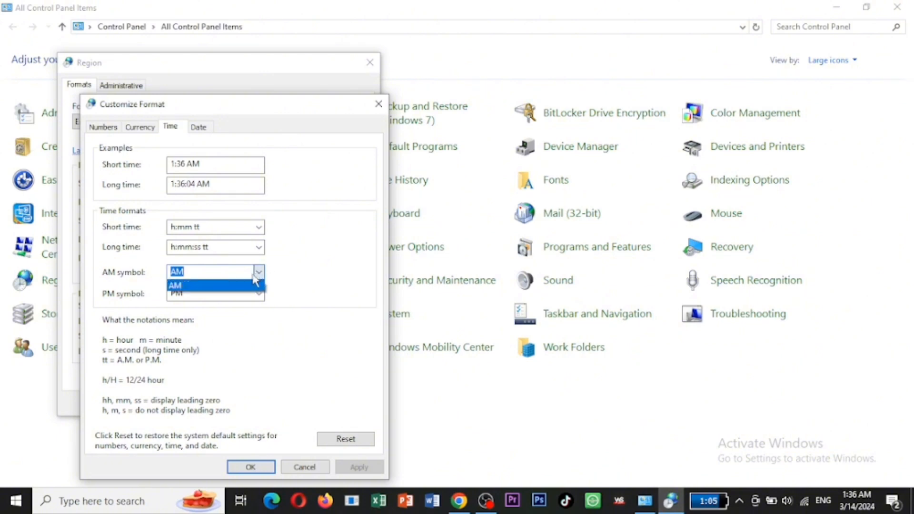
left_click(231, 287)
left_click(234, 295)
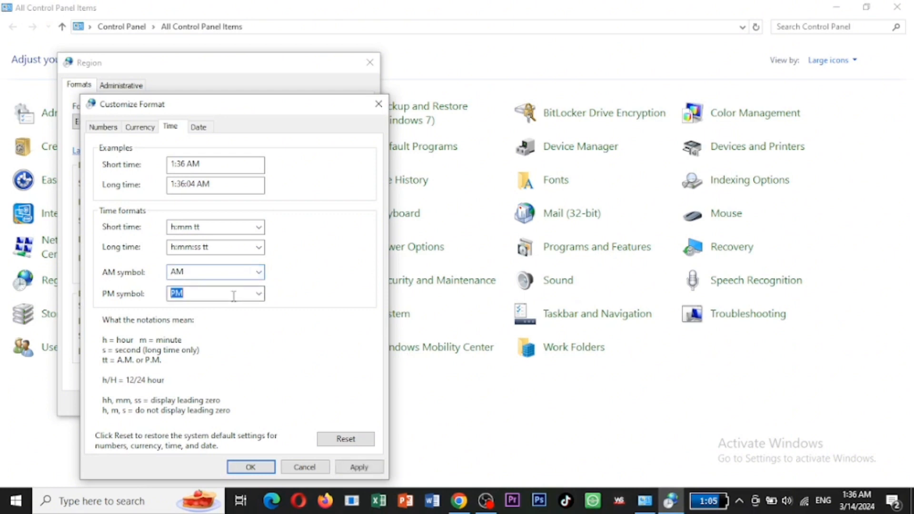
left_click(234, 296)
left_click(259, 294)
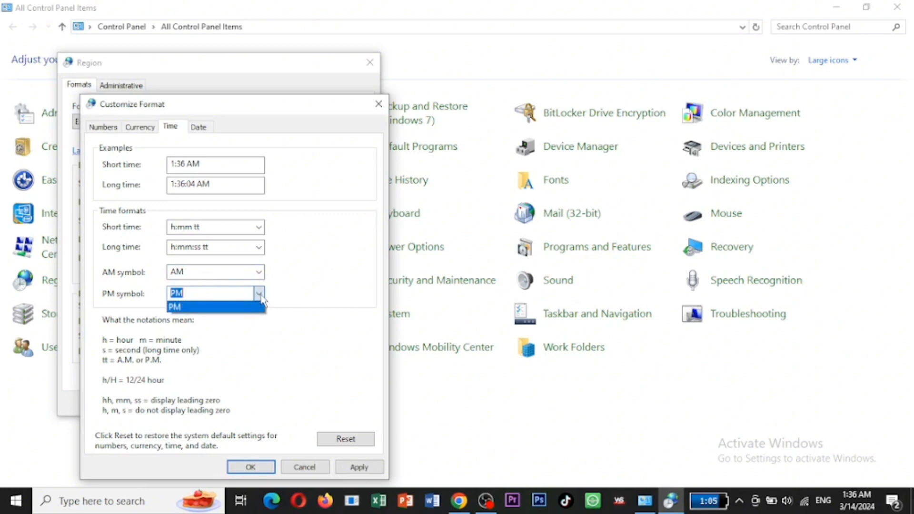
left_click(260, 295)
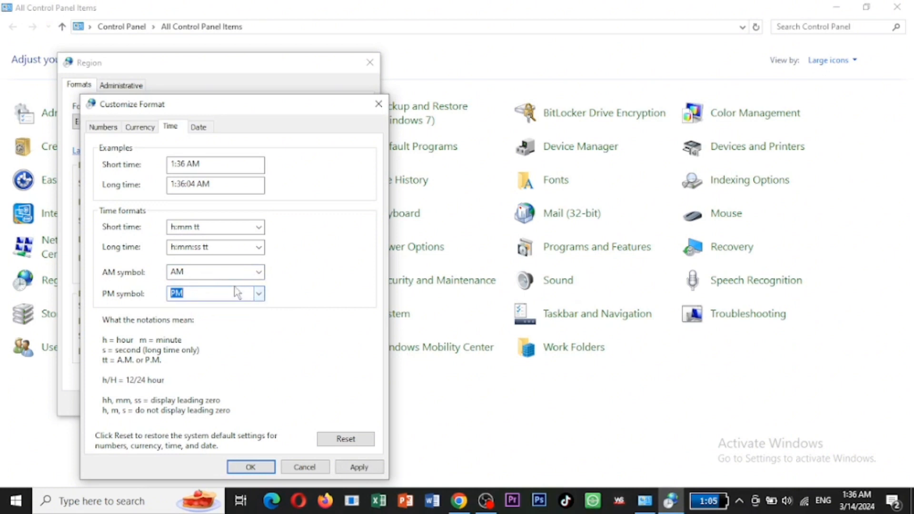
Replace the AM symbol with a person's first name and apply the time format.
double_click(234, 271)
type("A")
left_click(358, 467)
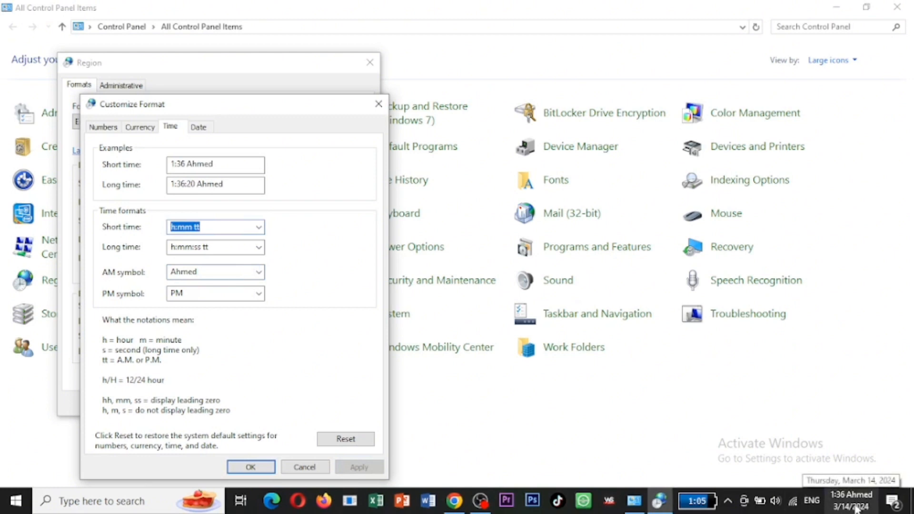
Set the AM symbol to PM and apply, and enter AM as the PM symbol.
double_click(218, 274)
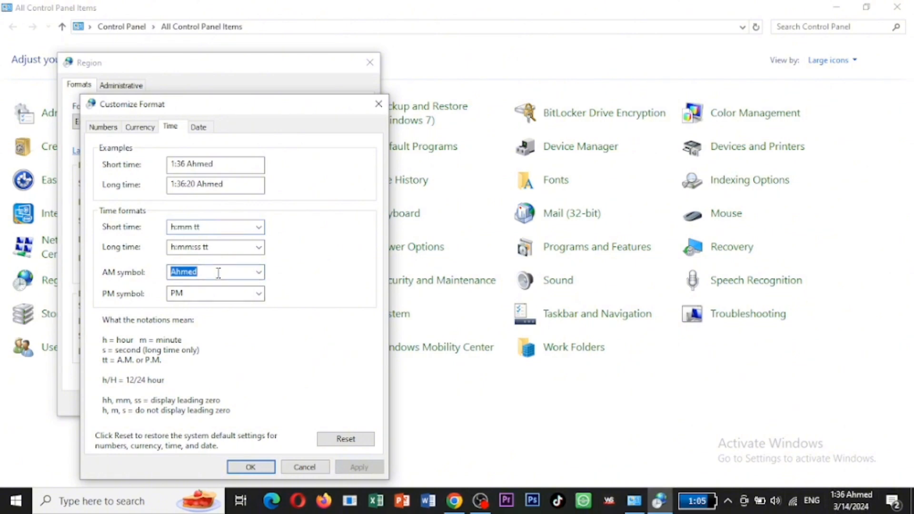
type("PM")
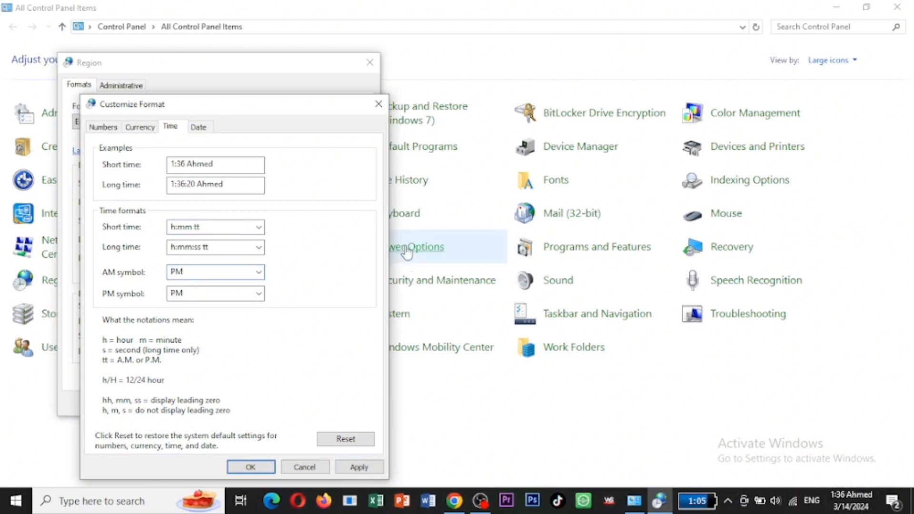
left_click(348, 469)
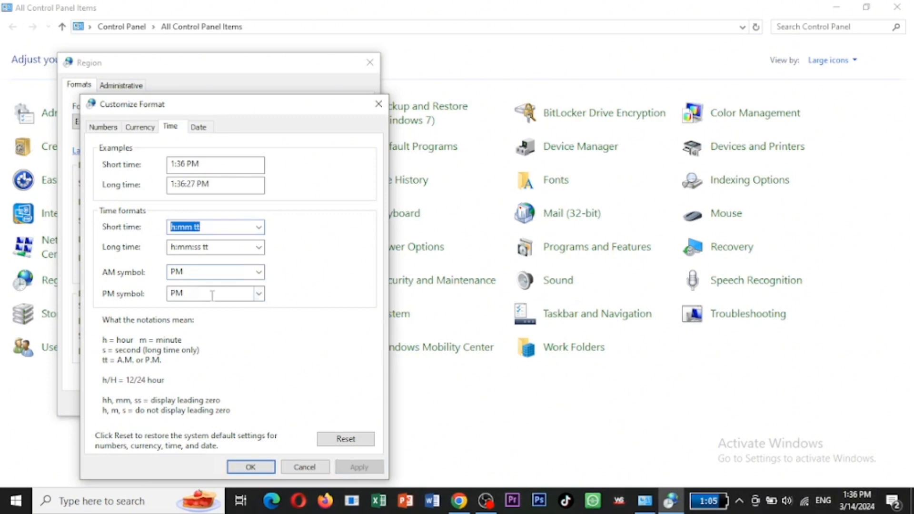
double_click(193, 292)
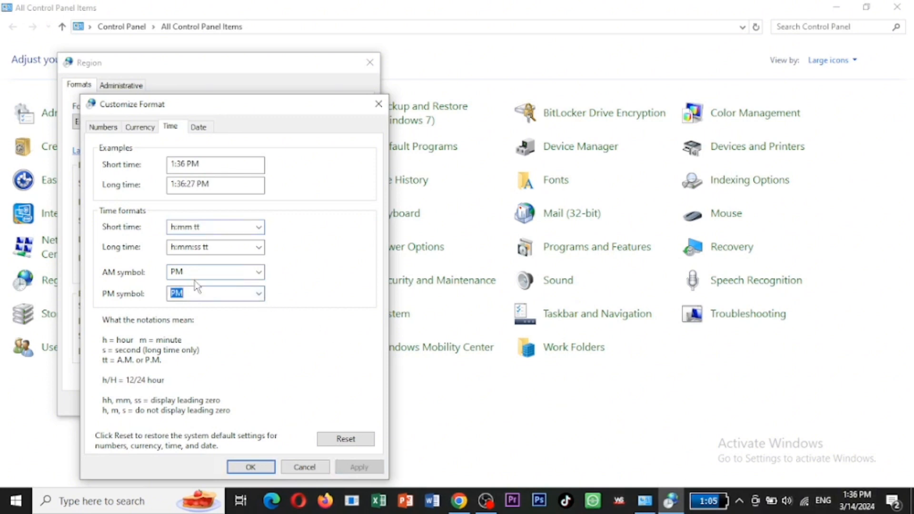
type("A")
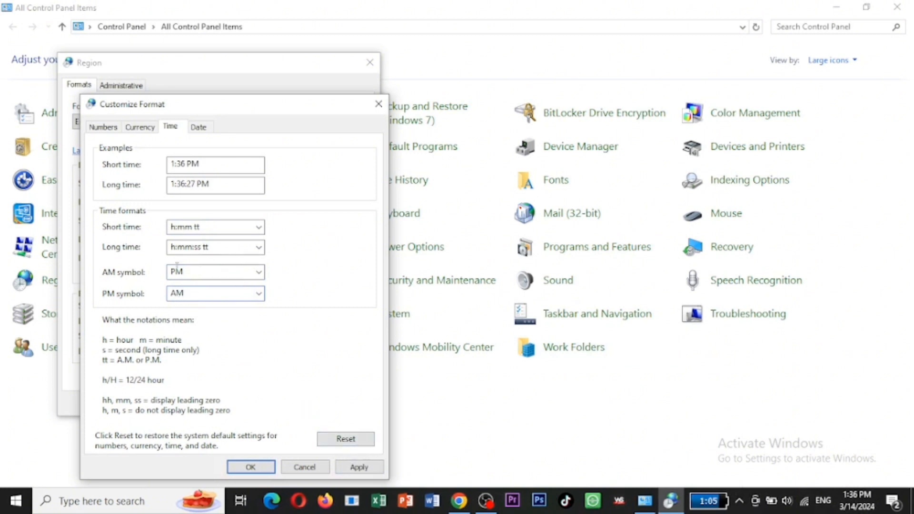
Set the AM symbol to AM and the PM symbol to PM, apply, and close the Region settings.
left_click(218, 274)
type("A")
key("BackSpace")
type("M")
left_click(219, 291)
left_click(259, 294)
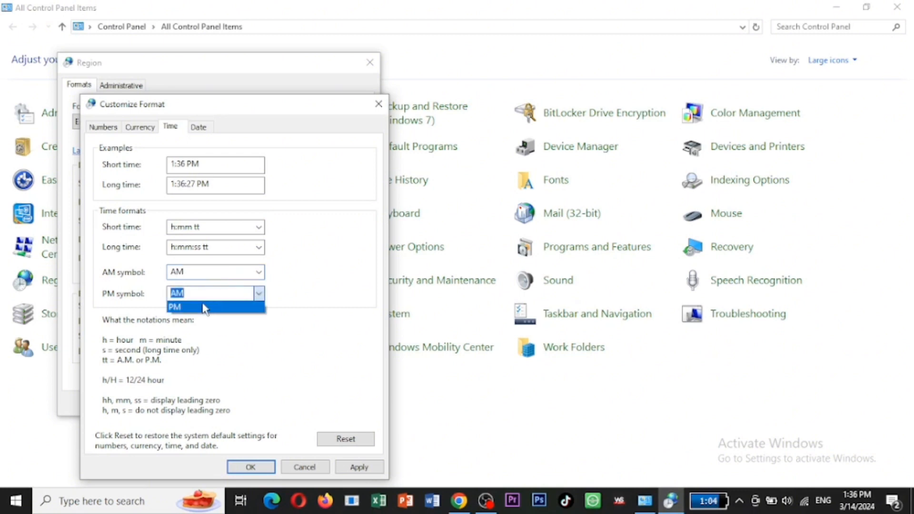
left_click(204, 307)
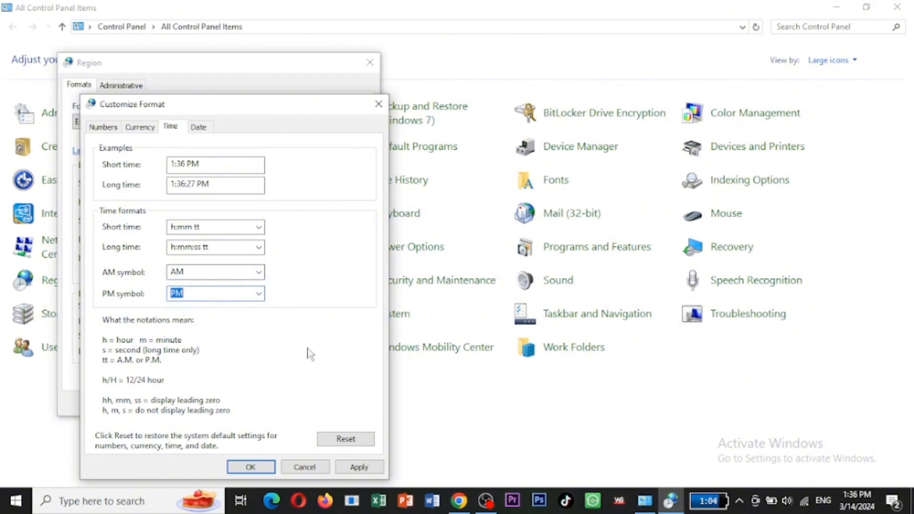
left_click(358, 467)
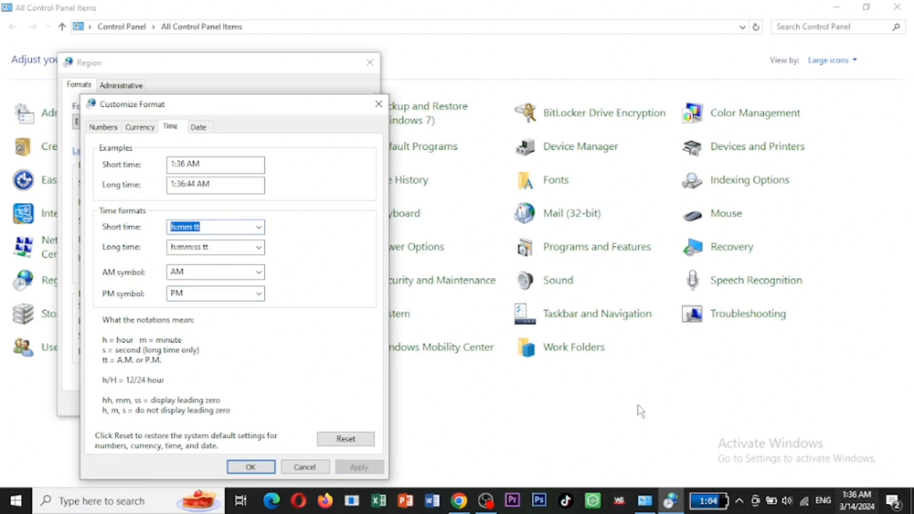
left_click(251, 467)
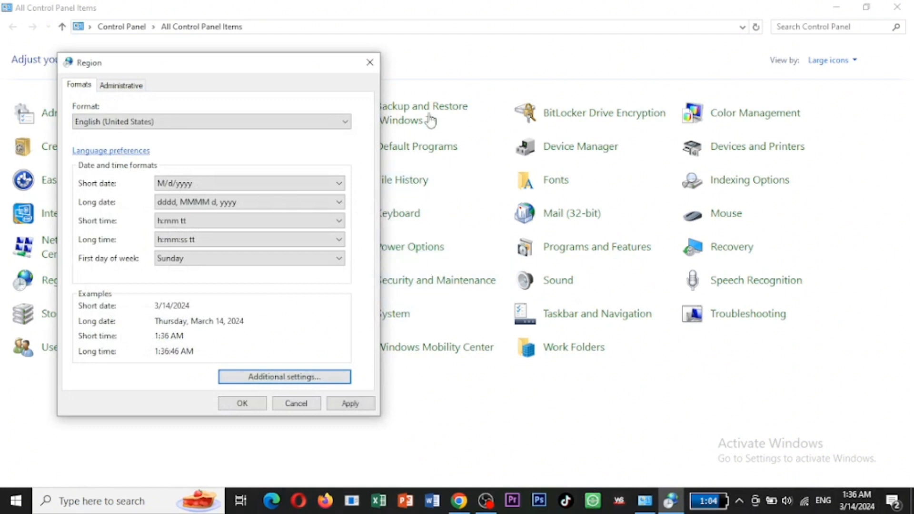
left_click(370, 62)
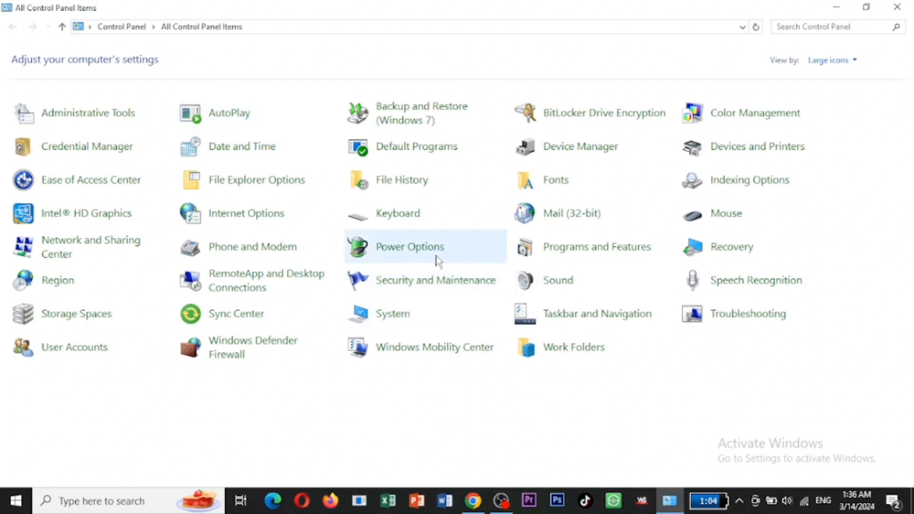
Open the settings for changing the date and time and browse the calendar by decades back to 1980-1999.
left_click(229, 158)
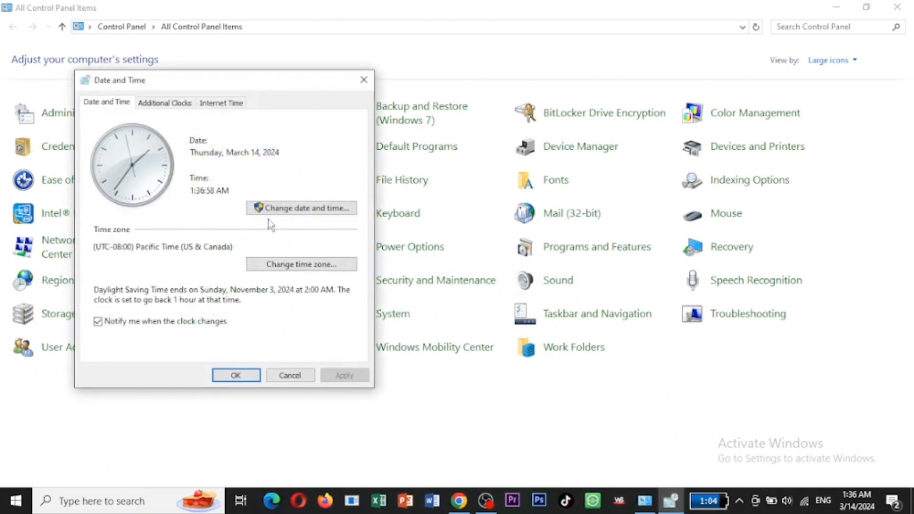
left_click(286, 211)
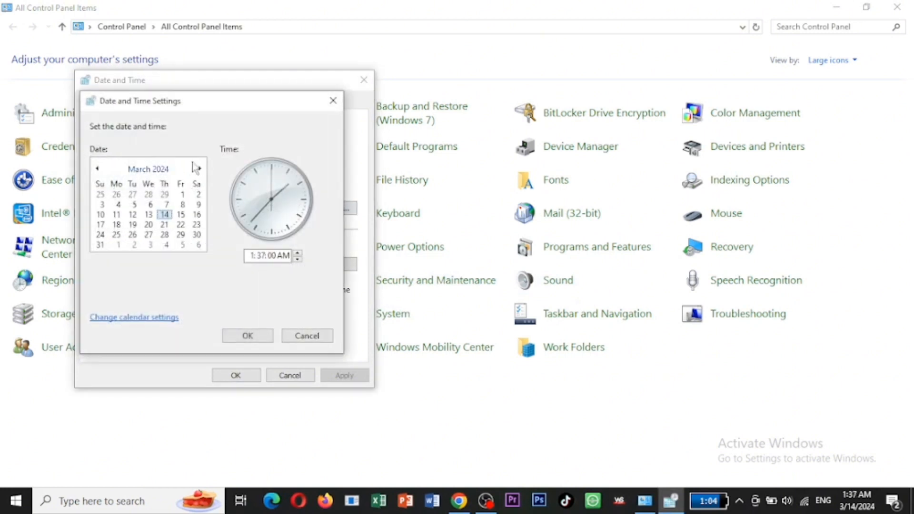
left_click(152, 172)
left_click(148, 174)
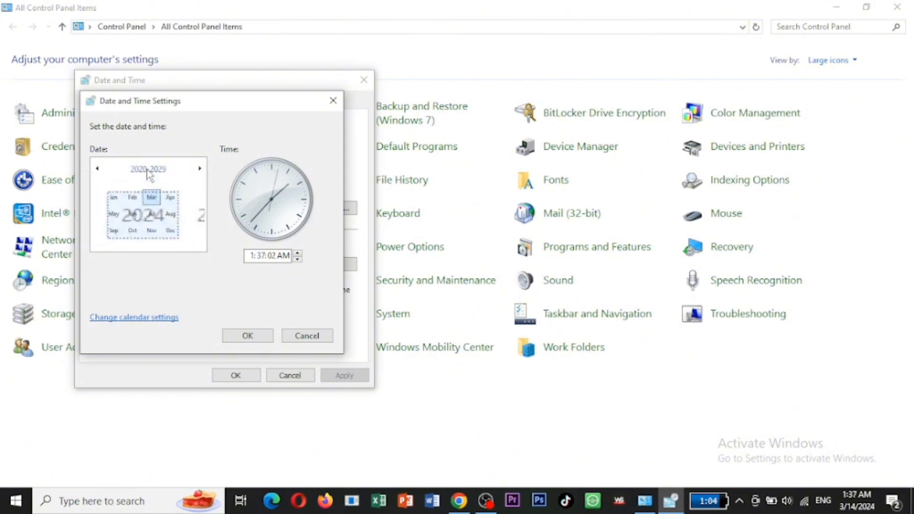
left_click(149, 170)
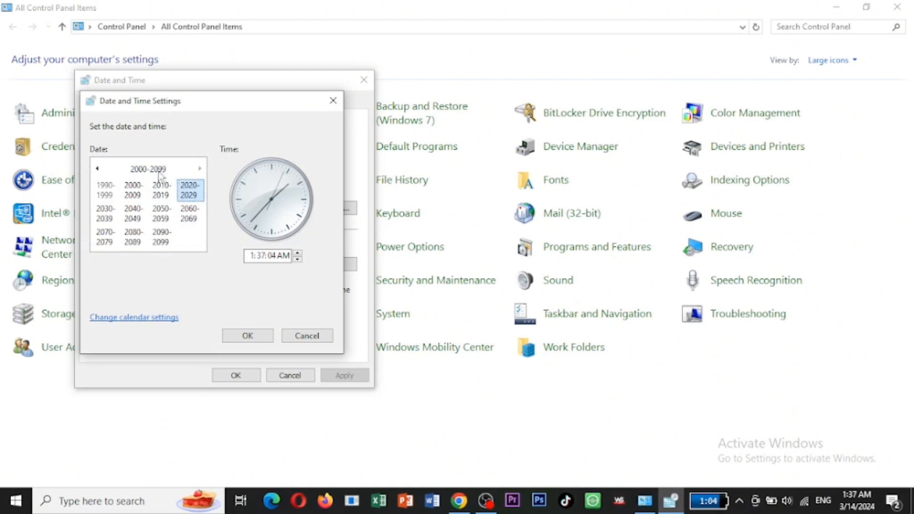
left_click(97, 170)
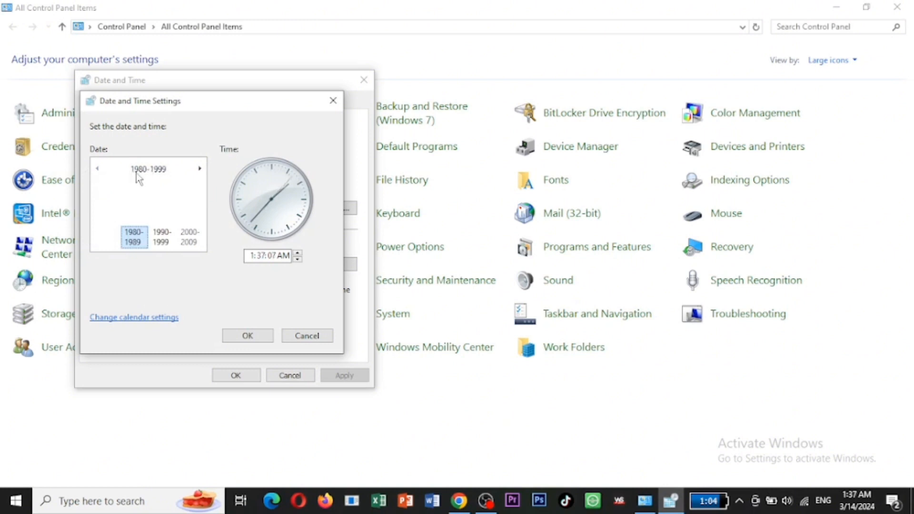
Set the clock to PM, confirm the date and time changes, and close the Date and Time settings.
left_click(282, 259)
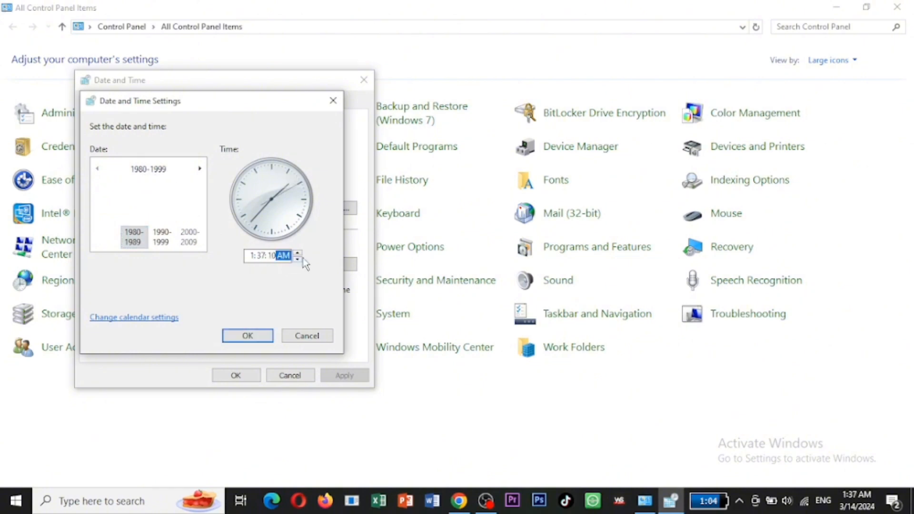
left_click(298, 259)
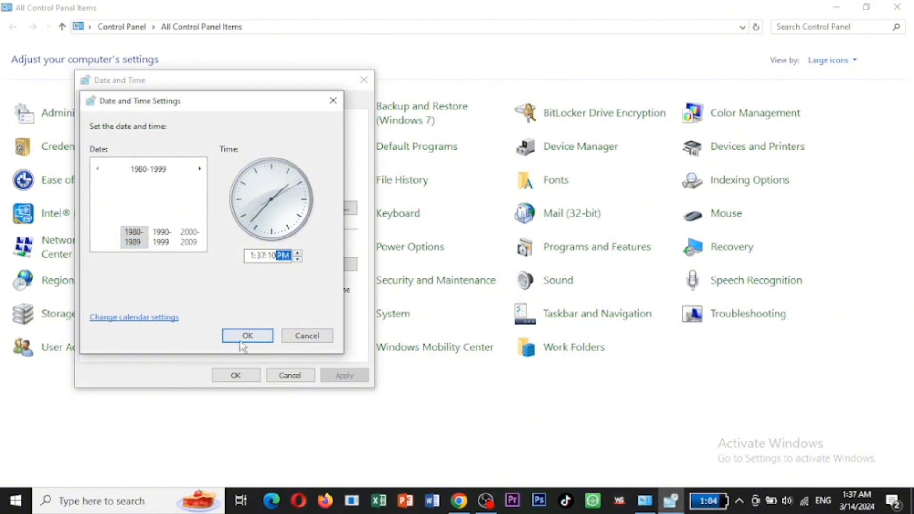
left_click(261, 256)
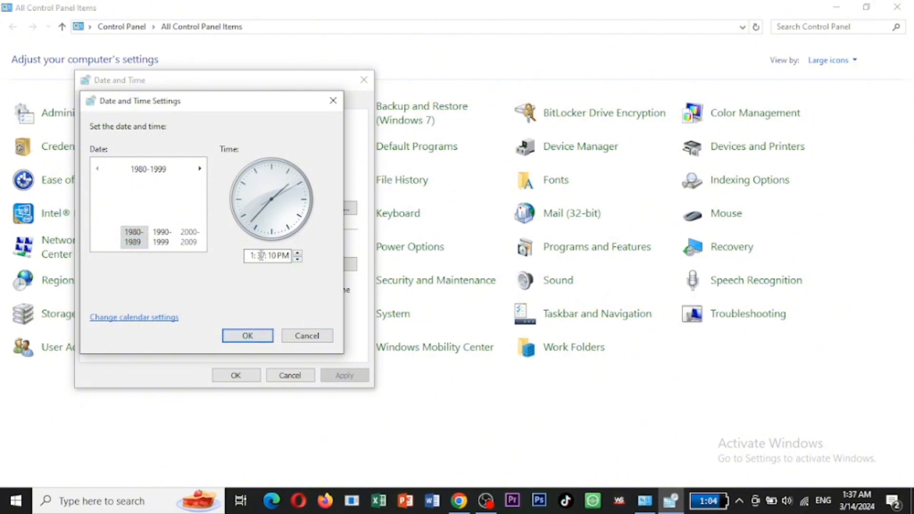
left_click(297, 259)
left_click(298, 252)
left_click(256, 338)
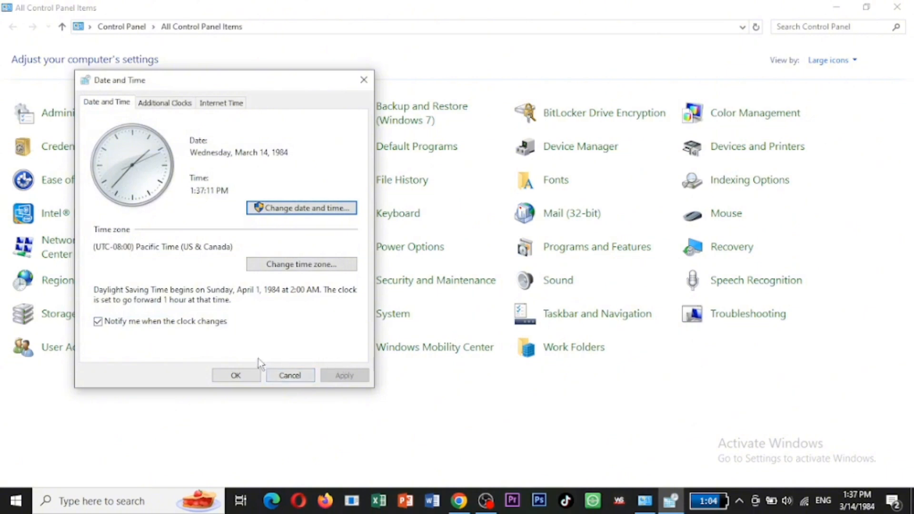
left_click(248, 375)
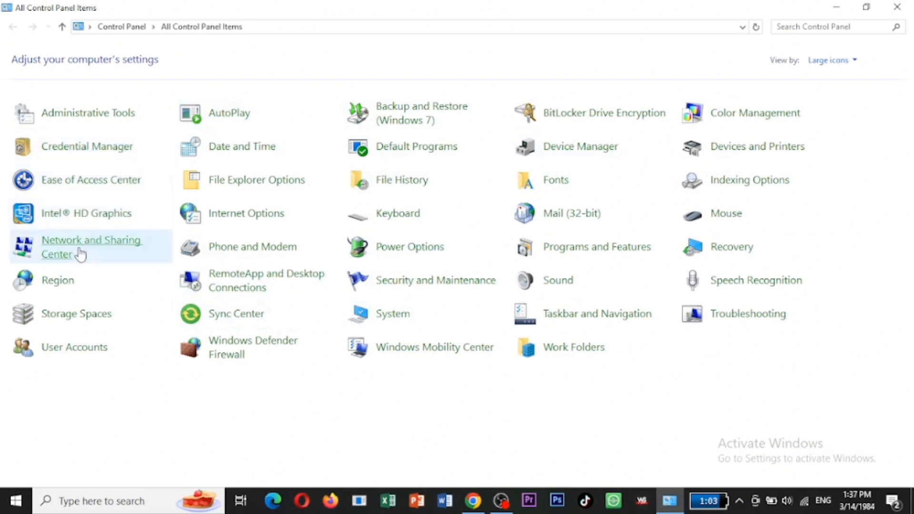
Open User Accounts and rename the local administrator account to the account holder's name in capitals, followed by a space and IIT.
left_click(72, 347)
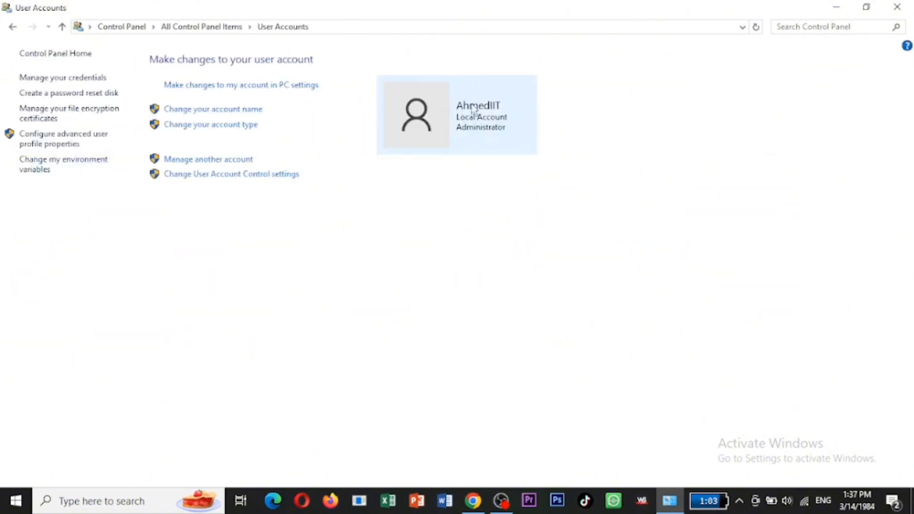
left_click(211, 112)
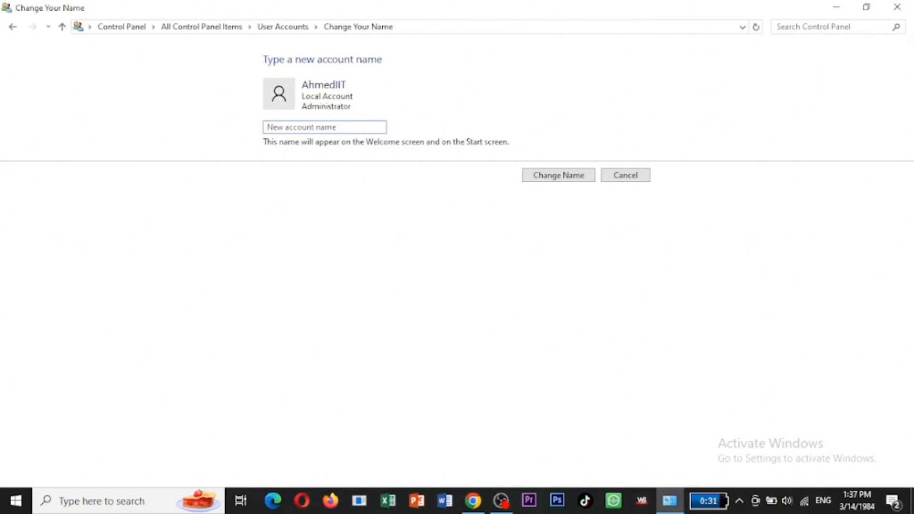
type("AHMED IIT")
left_click(556, 181)
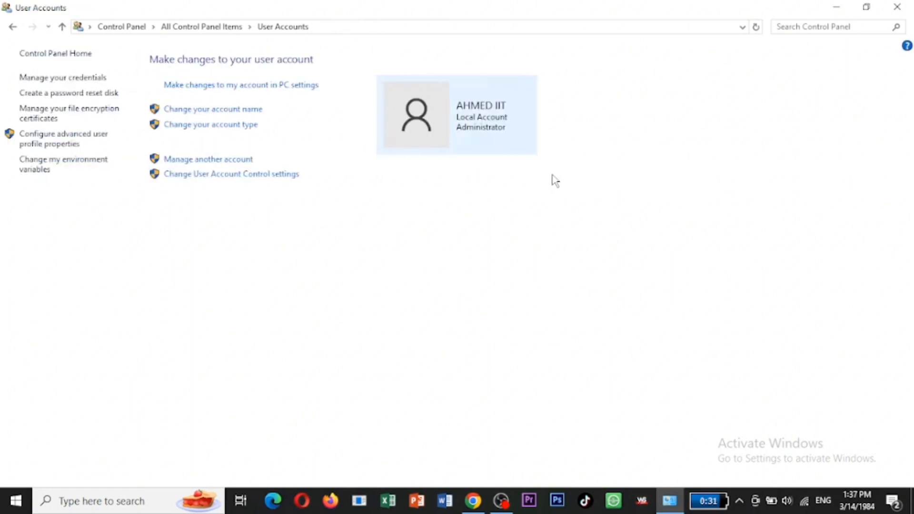